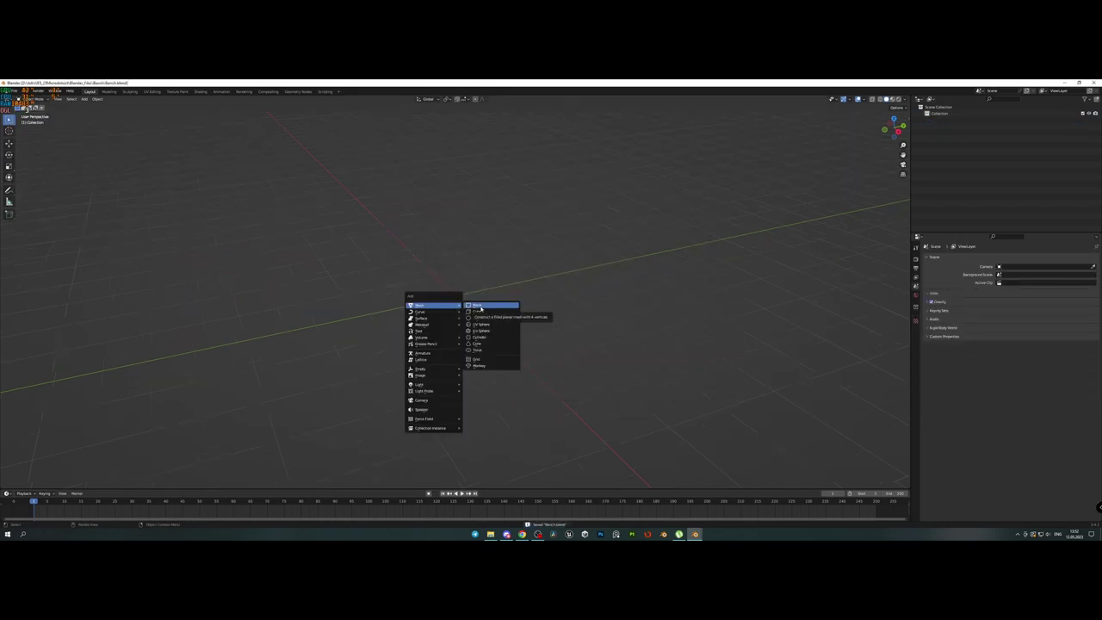
Shrink the new plane into a narrow slat rectangle for the backrest.
{"action": "key", "text": "Return"}
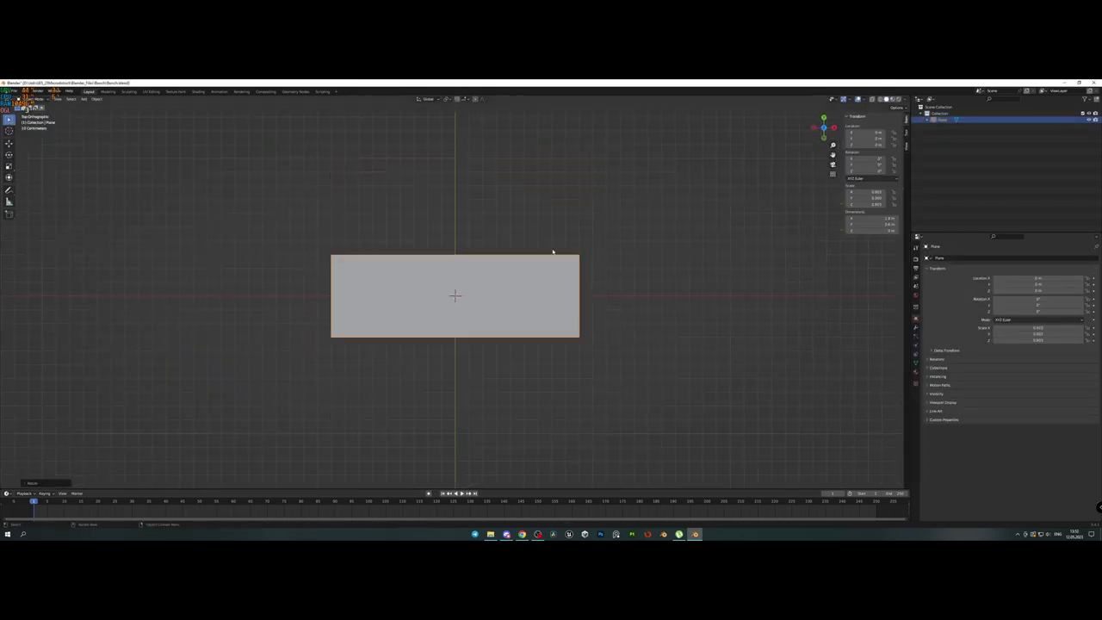
{"action": "middle_click_drag", "start_coordinate": [553, 253], "coordinate": [586, 313]}
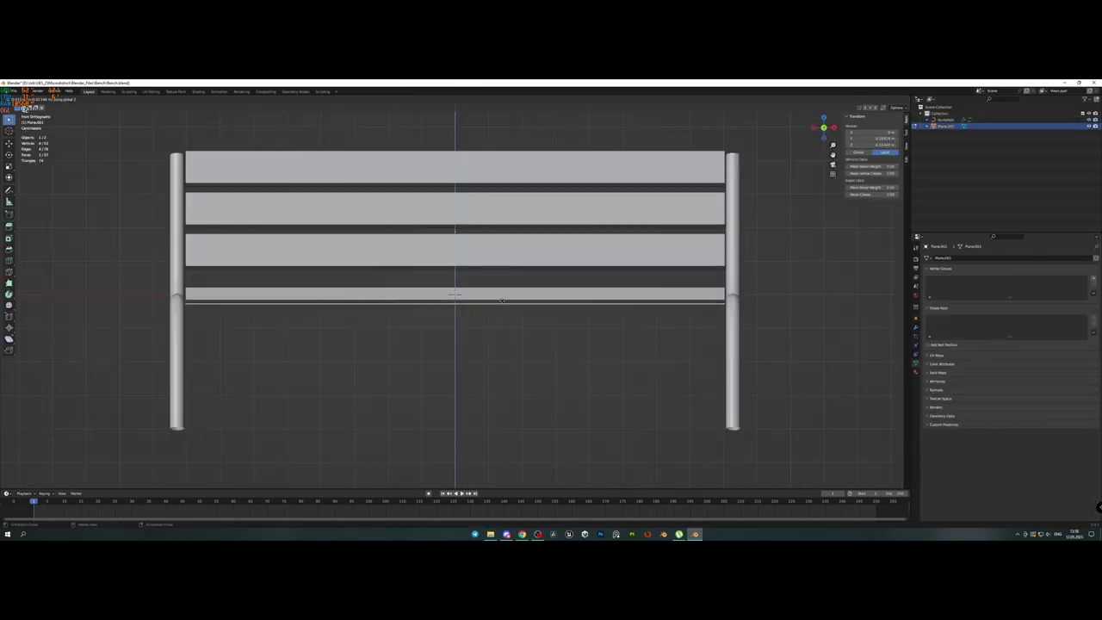
Move the seat slats up along Z into place on the frame.
{"action": "key", "text": "g"}
{"action": "key", "text": "z"}
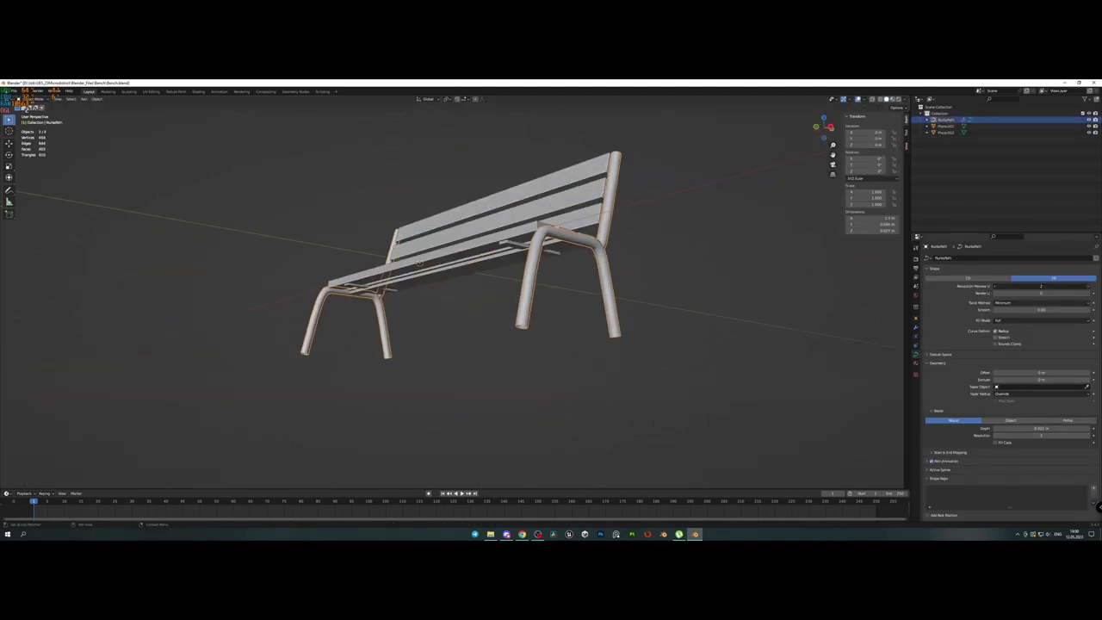
{"action": "middle_click_drag", "start_coordinate": [546, 256], "coordinate": [520, 274]}
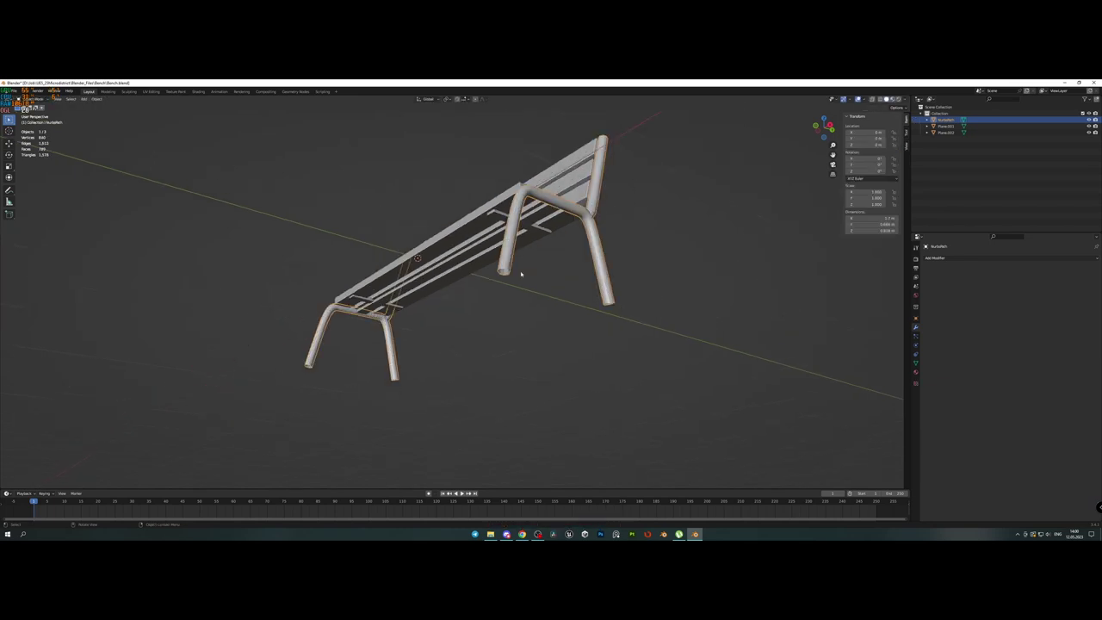
{"action": "scroll", "coordinate": [452, 288], "scroll_direction": "up", "scroll_amount": 4}
{"action": "scroll", "coordinate": [621, 340], "scroll_direction": "down", "scroll_amount": 4}
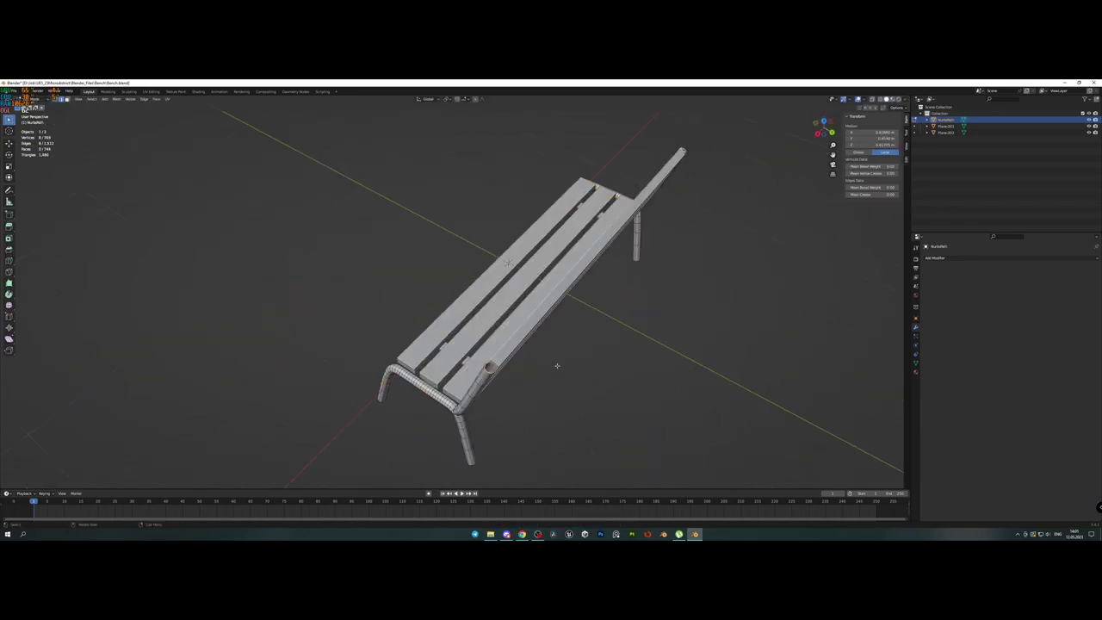
{"action": "middle_click_drag", "start_coordinate": [621, 340], "coordinate": [497, 410]}
In Object Mode, check the bench from all sides, deselect everything and save Bench.blend.
{"action": "key", "text": "Tab"}
{"action": "left_click", "coordinate": [511, 280]}
{"action": "middle_click_drag", "start_coordinate": [511, 280], "coordinate": [484, 292]}
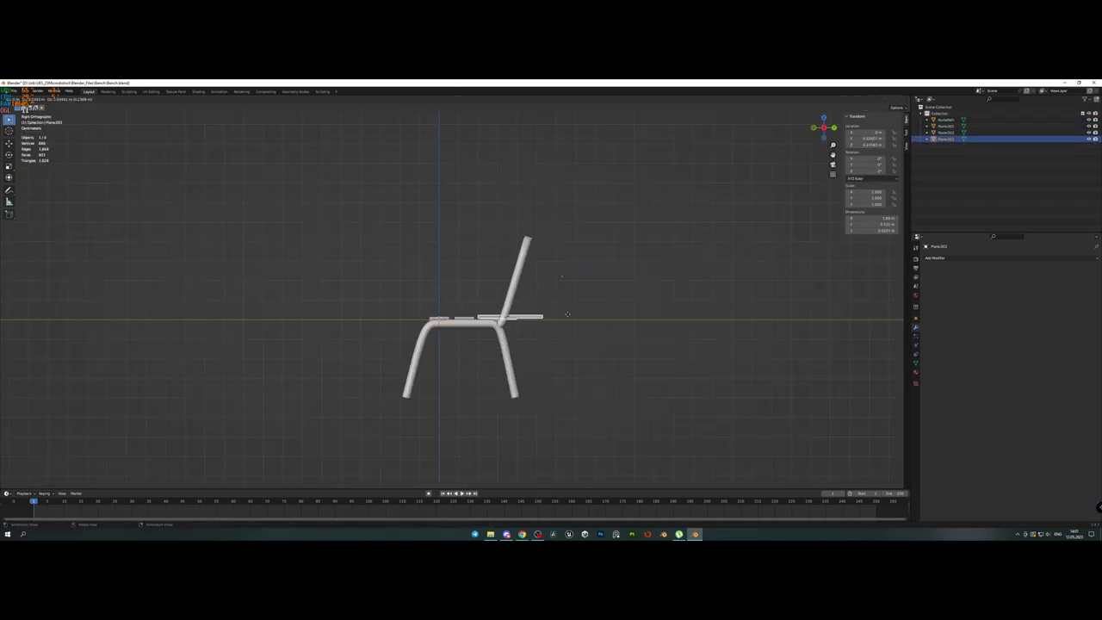
{"action": "mouse_move", "coordinate": [501, 307]}
{"action": "middle_mouse_down"}
{"action": "mouse_move", "coordinate": [563, 288]}
{"action": "mouse_move", "coordinate": [536, 301]}
{"action": "mouse_move", "coordinate": [635, 313]}
{"action": "mouse_move", "coordinate": [591, 295]}
{"action": "mouse_move", "coordinate": [598, 310]}
{"action": "mouse_move", "coordinate": [458, 345]}
{"action": "mouse_move", "coordinate": [412, 327]}
{"action": "middle_mouse_up"}
{"action": "scroll", "coordinate": [411, 327], "scroll_direction": "down", "scroll_amount": 3}
{"action": "key", "text": "alt+a"}
{"action": "key", "text": "ctrl+s"}
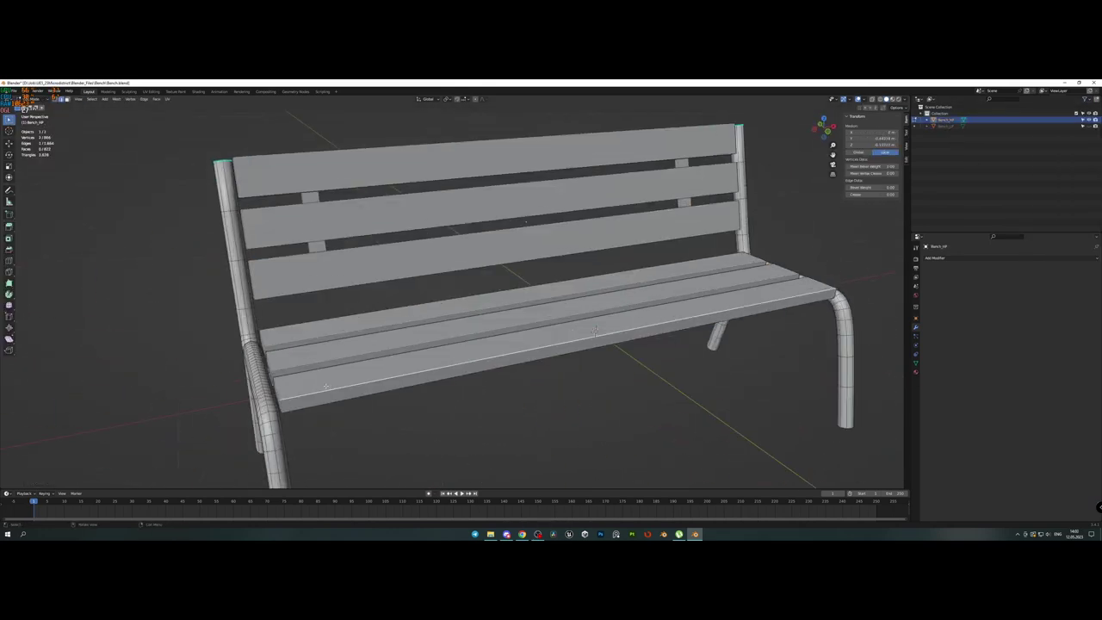
Add a ring mesh for the slat bolt details and set its origin point.
{"action": "mouse_move", "coordinate": [479, 242]}
{"action": "middle_mouse_down"}
{"action": "mouse_move", "coordinate": [364, 274]}
{"action": "mouse_move", "coordinate": [437, 337]}
{"action": "mouse_move", "coordinate": [517, 291]}
{"action": "middle_mouse_up"}
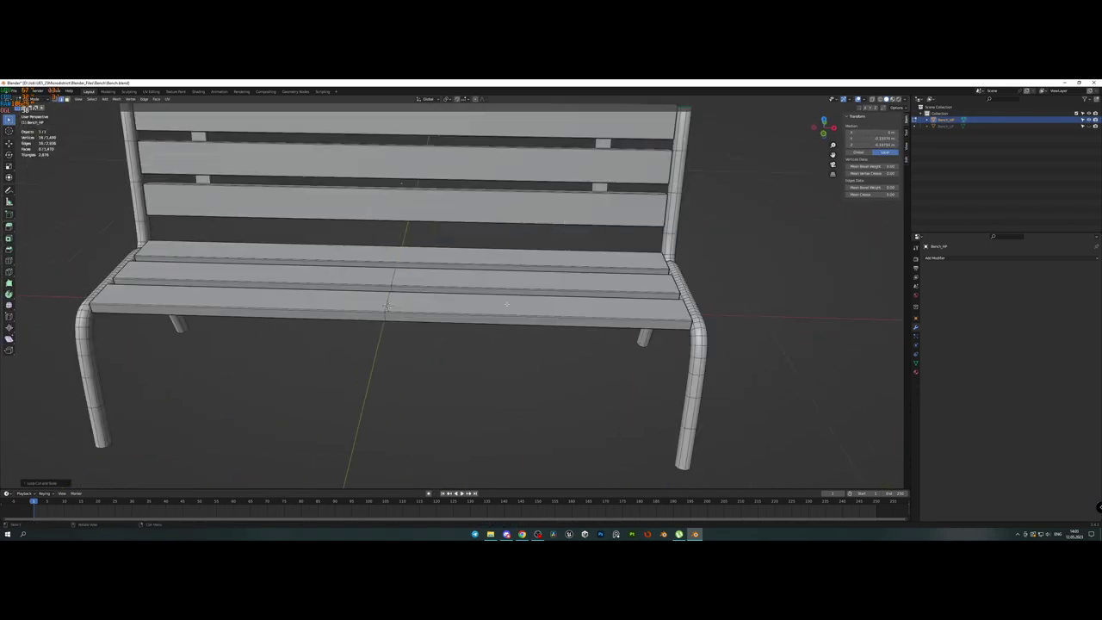
{"action": "key", "text": "shift+a"}
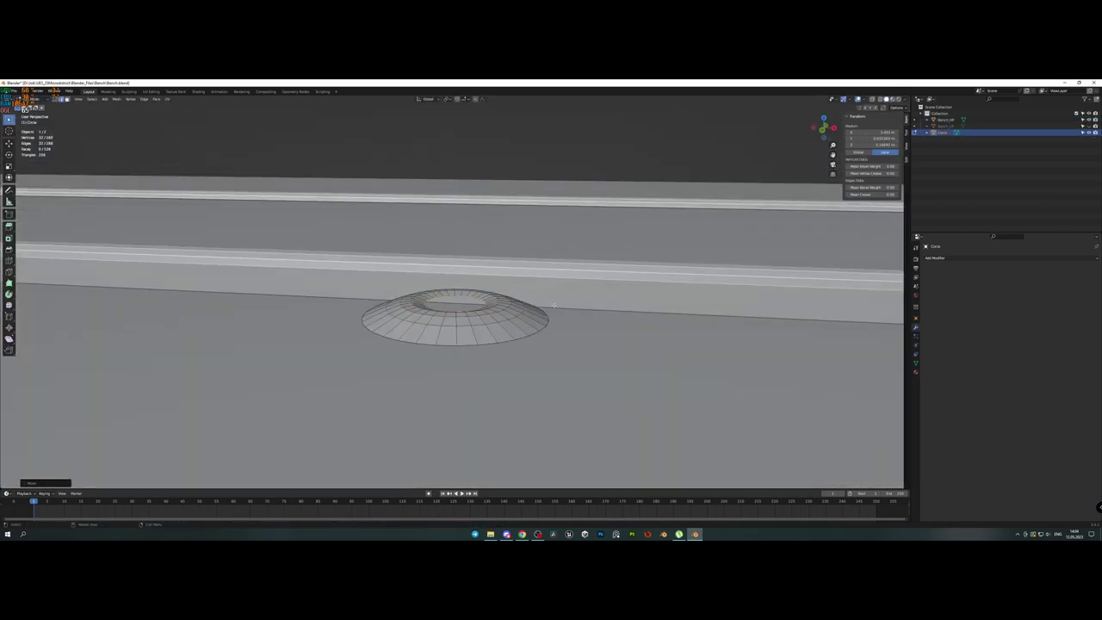
{"action": "right_click", "coordinate": [456, 318]}
{"action": "left_click", "coordinate": [446, 297]}
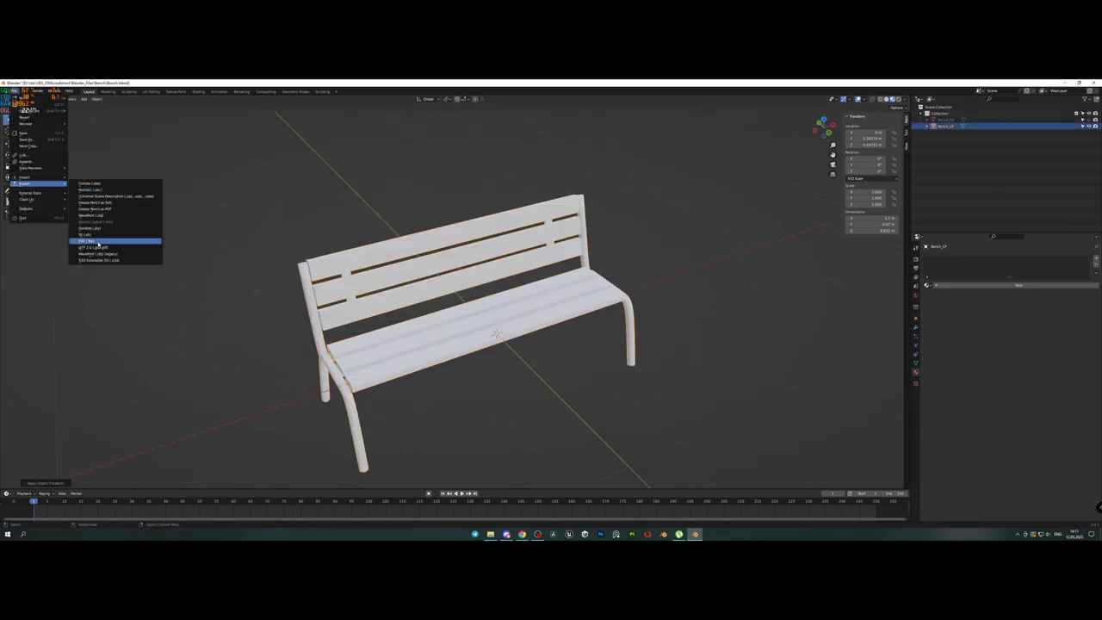
Export the low-poly bench and select a backrest slat and a seat slat in RizomUV.
{"action": "left_click", "coordinate": [654, 397]}
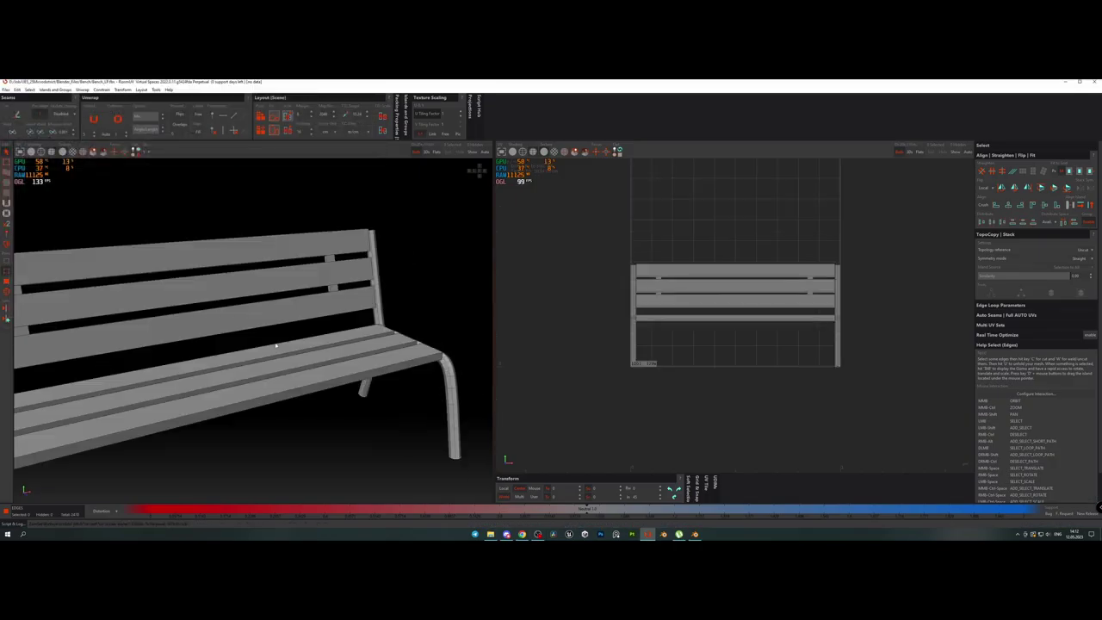
{"action": "mouse_move", "coordinate": [308, 371]}
{"action": "middle_mouse_down"}
{"action": "mouse_move", "coordinate": [155, 458]}
{"action": "mouse_move", "coordinate": [240, 320]}
{"action": "mouse_move", "coordinate": [342, 349]}
{"action": "middle_mouse_up"}
{"action": "left_click", "coordinate": [241, 319]}
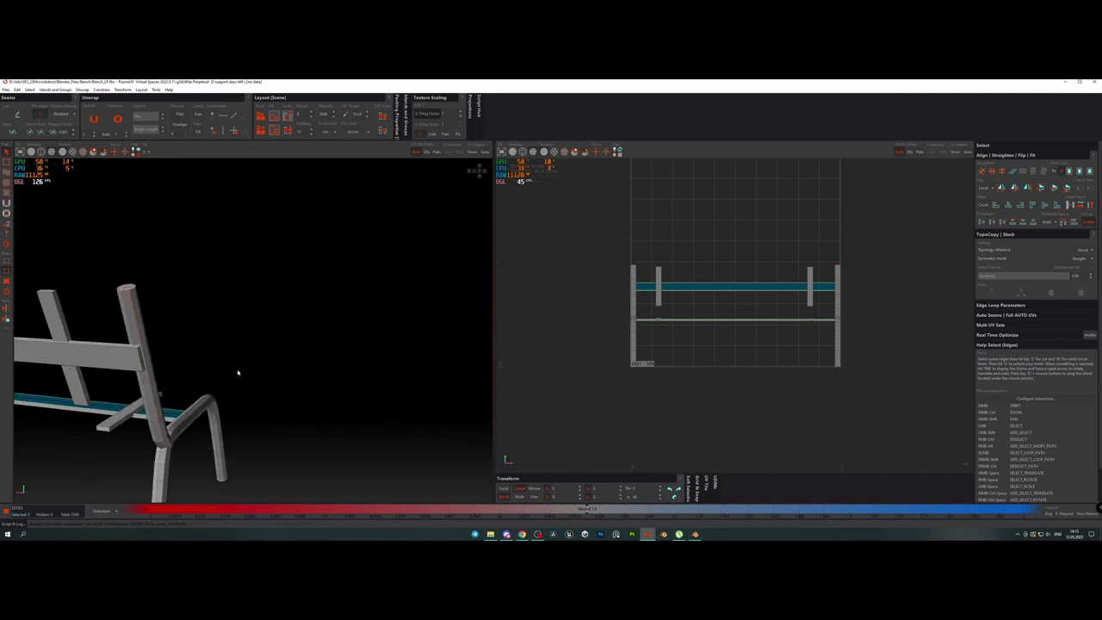
{"action": "mouse_move", "coordinate": [342, 349]}
{"action": "middle_mouse_down"}
{"action": "mouse_move", "coordinate": [213, 325]}
{"action": "mouse_move", "coordinate": [225, 270]}
{"action": "middle_mouse_up"}
Hide the crossbars and seat board, switch to edge selection, then unhide all parts.
{"action": "key", "text": "h"}
{"action": "key", "text": "2"}
{"action": "middle_click_drag", "start_coordinate": [440, 326], "coordinate": [208, 415]}
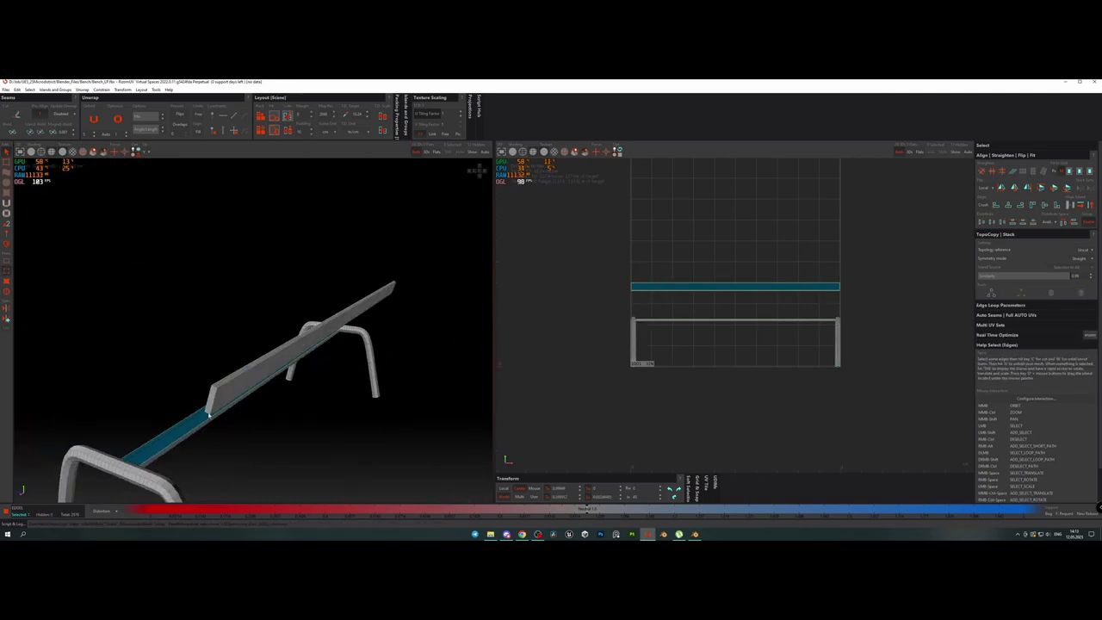
{"action": "key", "text": "h"}
{"action": "middle_click_drag", "start_coordinate": [372, 412], "coordinate": [367, 309]}
{"action": "key", "text": "shift+h"}
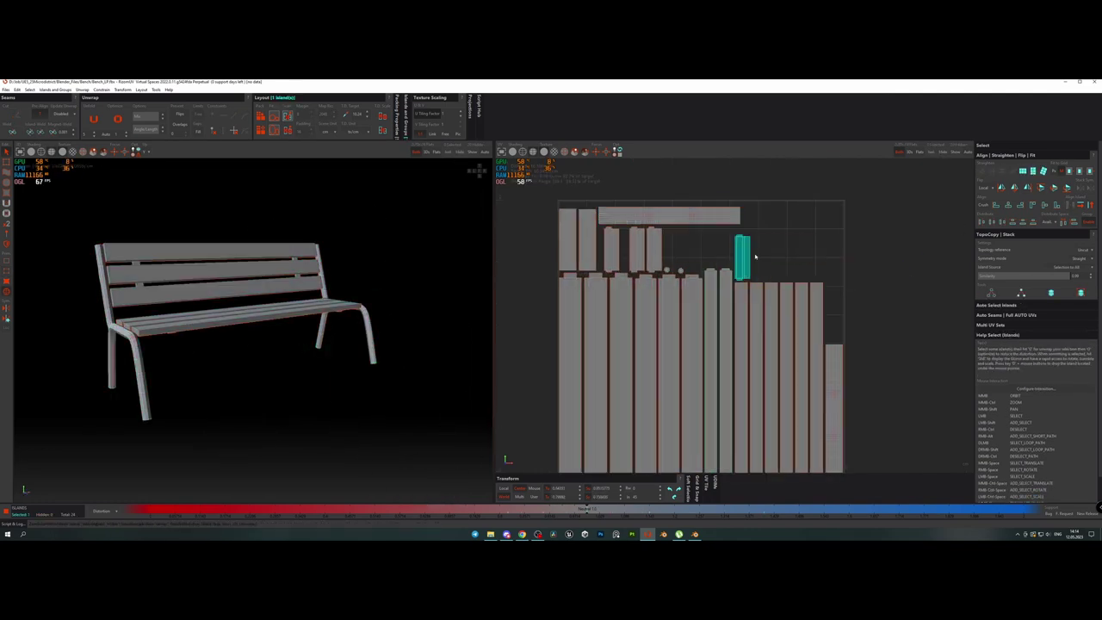
Select all of the bench's UV islands and repack them.
{"action": "key", "text": "ctrl+a"}
{"action": "key", "text": "p"}
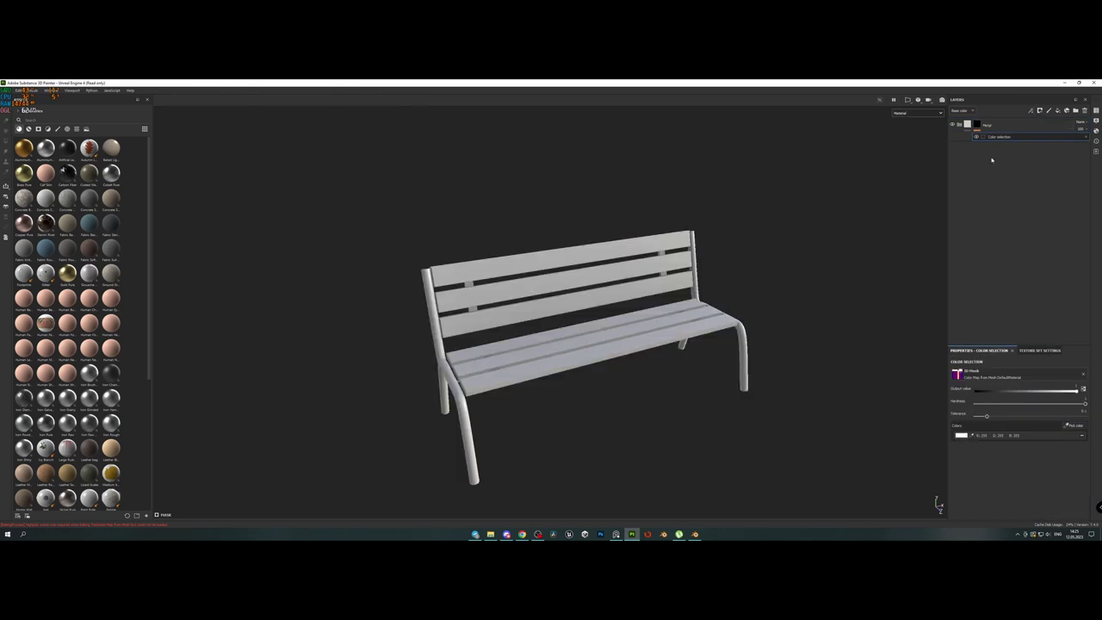
Inspect the worn dark-metal frame up close and as a whole, then save the project.
{"action": "scroll", "coordinate": [92, 421], "scroll_direction": "down", "scroll_amount": 5}
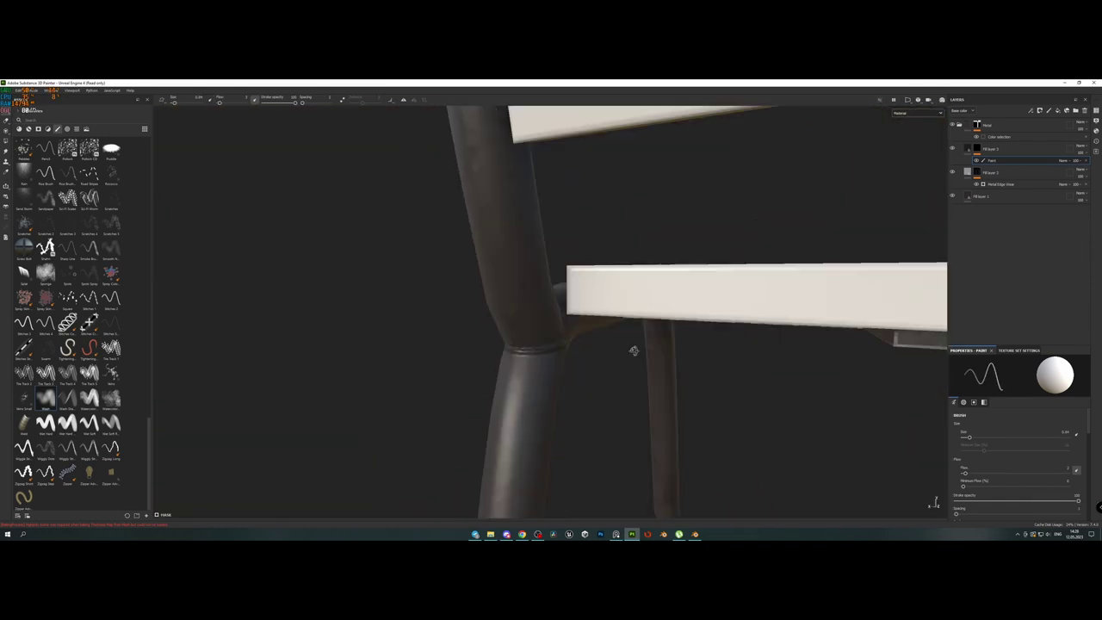
{"action": "left_click_drag", "start_coordinate": [495, 371], "coordinate": [450, 369], "text": "alt"}
{"action": "scroll", "coordinate": [450, 370], "scroll_direction": "up", "scroll_amount": 5}
{"action": "left_click_drag", "start_coordinate": [551, 342], "coordinate": [483, 344], "text": "alt"}
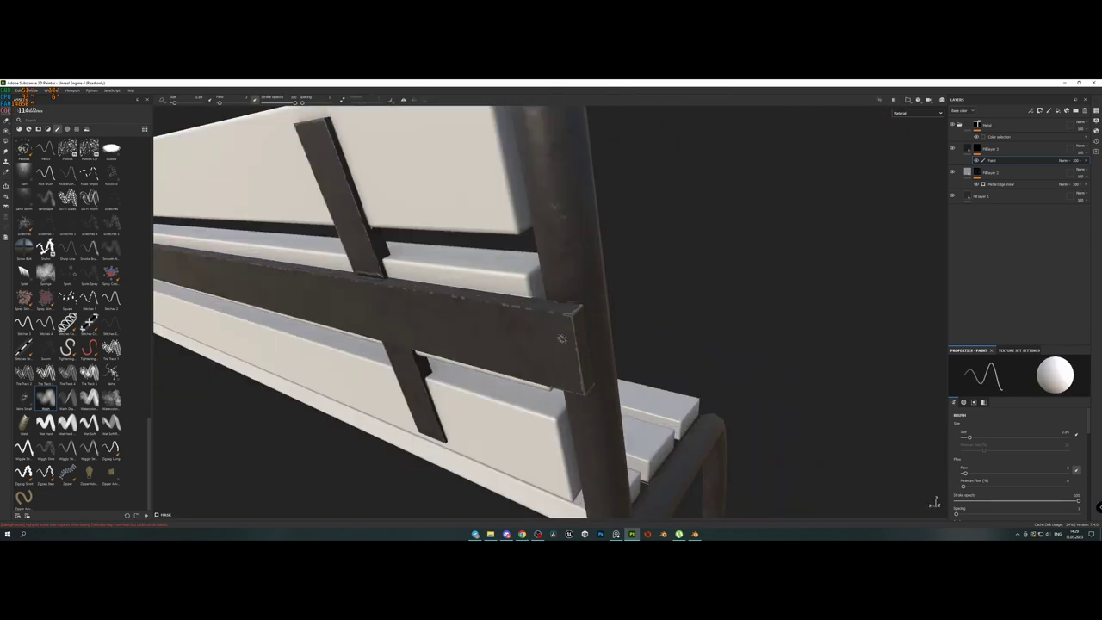
{"action": "scroll", "coordinate": [482, 345], "scroll_direction": "down", "scroll_amount": 5}
{"action": "key", "text": "ctrl+s"}
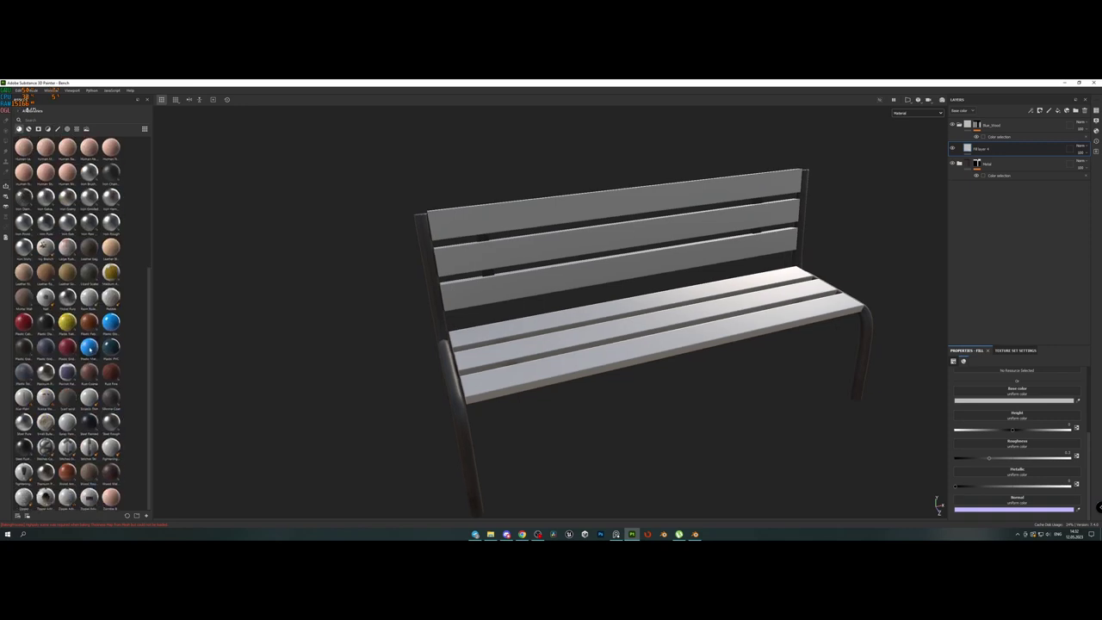
Apply Plastic Grainy to the fill layer, make it blue, and add grunge with slightly lowered Balance.
{"action": "mouse_move", "coordinate": [26, 350]}
{"action": "left_mouse_down"}
{"action": "mouse_move", "coordinate": [1003, 425]}
{"action": "mouse_move", "coordinate": [1010, 398]}
{"action": "left_mouse_up"}
{"action": "left_click", "coordinate": [1077, 481]}
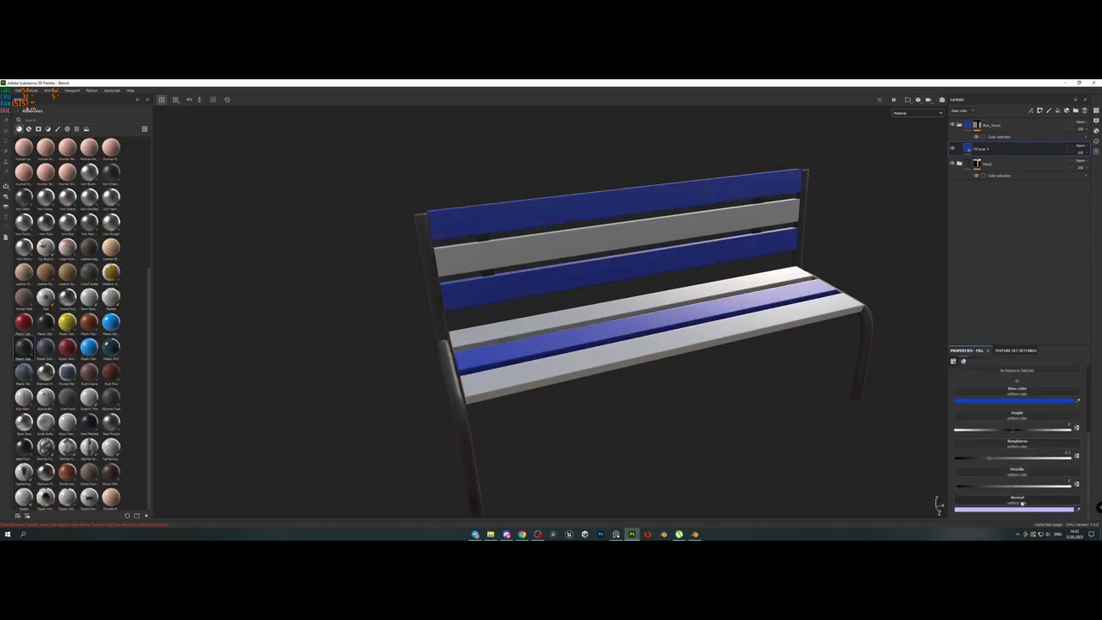
{"action": "left_click", "coordinate": [1044, 472]}
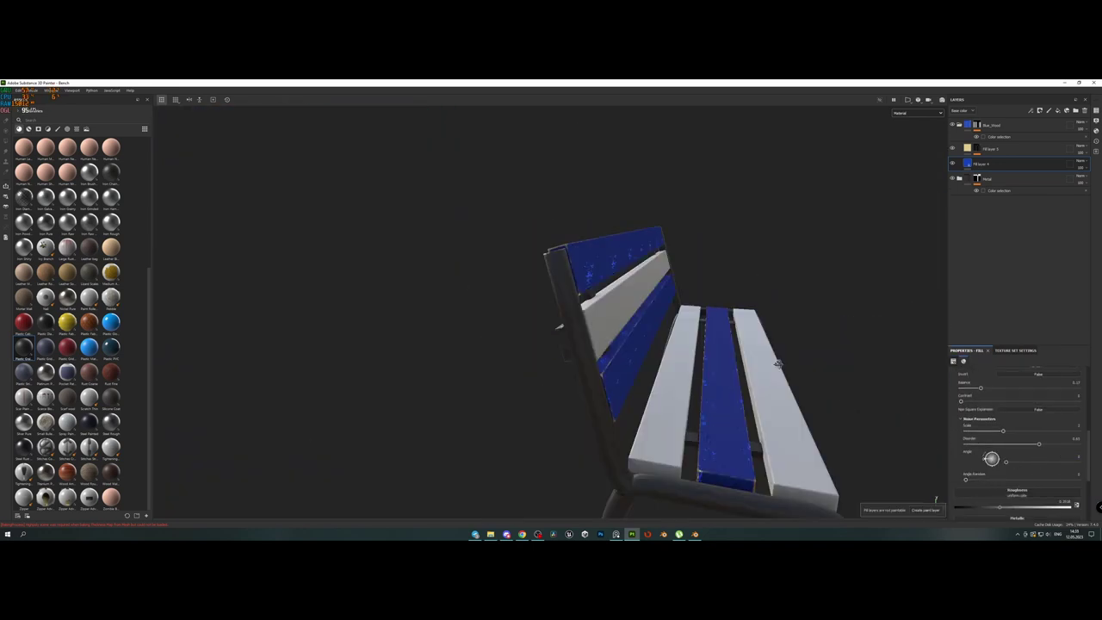
{"action": "left_click_drag", "start_coordinate": [1060, 481], "coordinate": [1052, 479]}
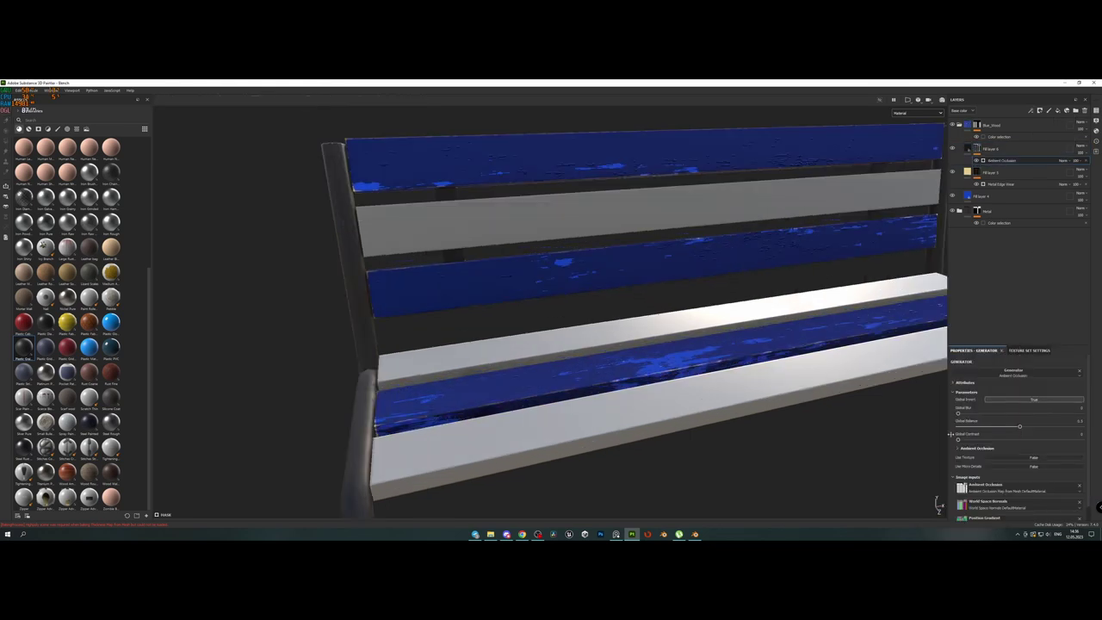
Switch the wear generator from Dripping Rust to Dirt and view the bench from above.
{"action": "left_click", "coordinate": [1068, 413]}
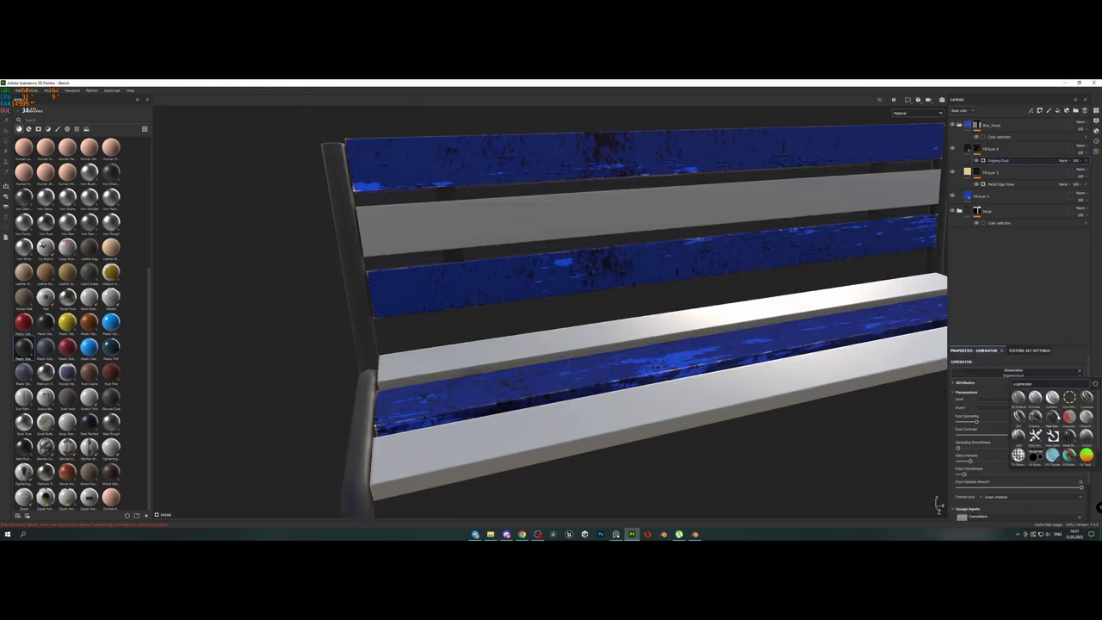
{"action": "left_click", "coordinate": [1018, 416]}
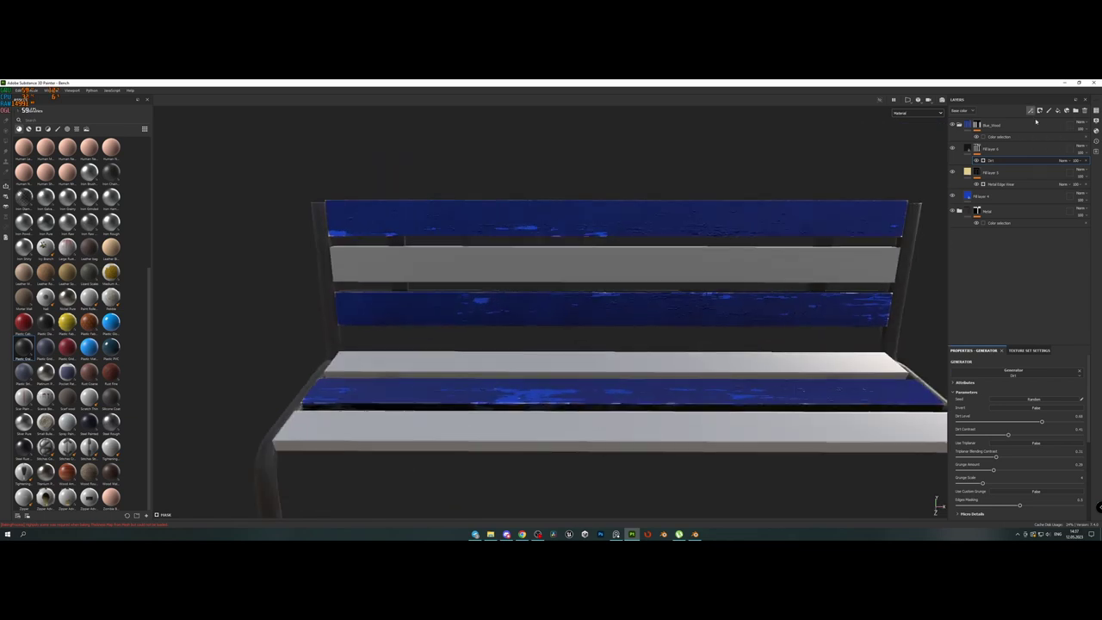
{"action": "key", "text": "f"}
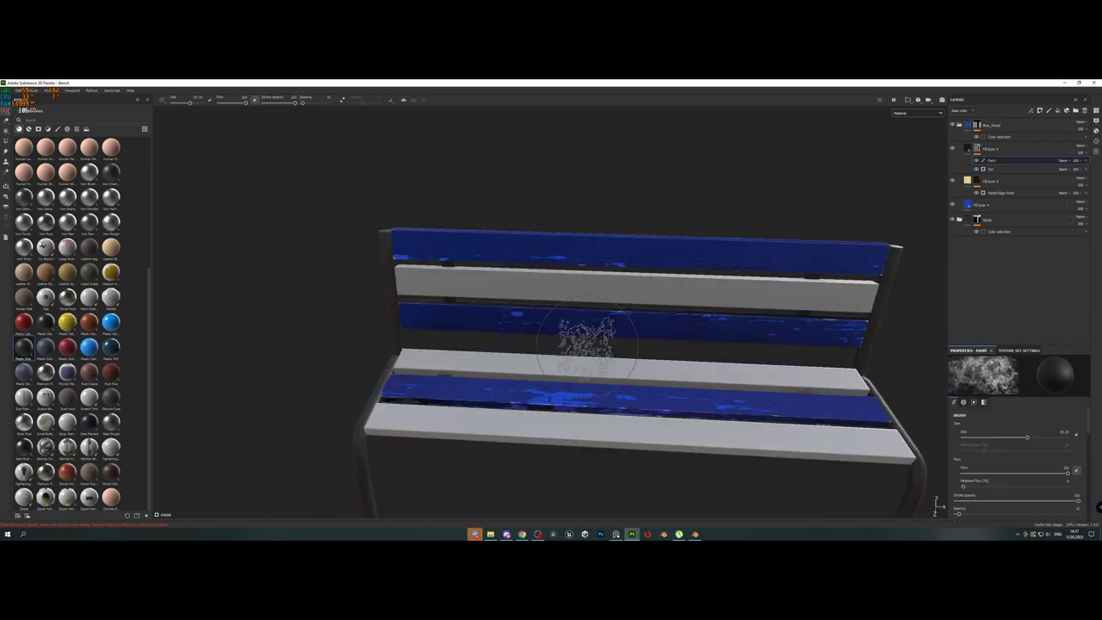
{"action": "left_click_drag", "start_coordinate": [624, 258], "coordinate": [623, 333], "text": "alt"}
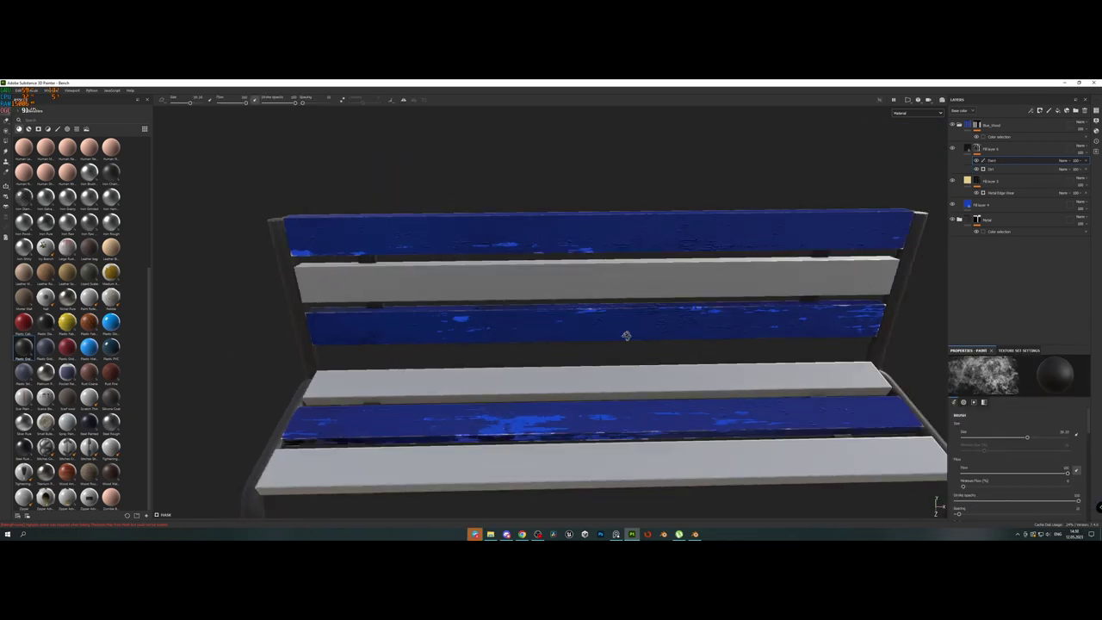
Pick a physical paint brush from the brushes shelf for the wear speckles.
{"action": "left_click", "coordinate": [66, 128]}
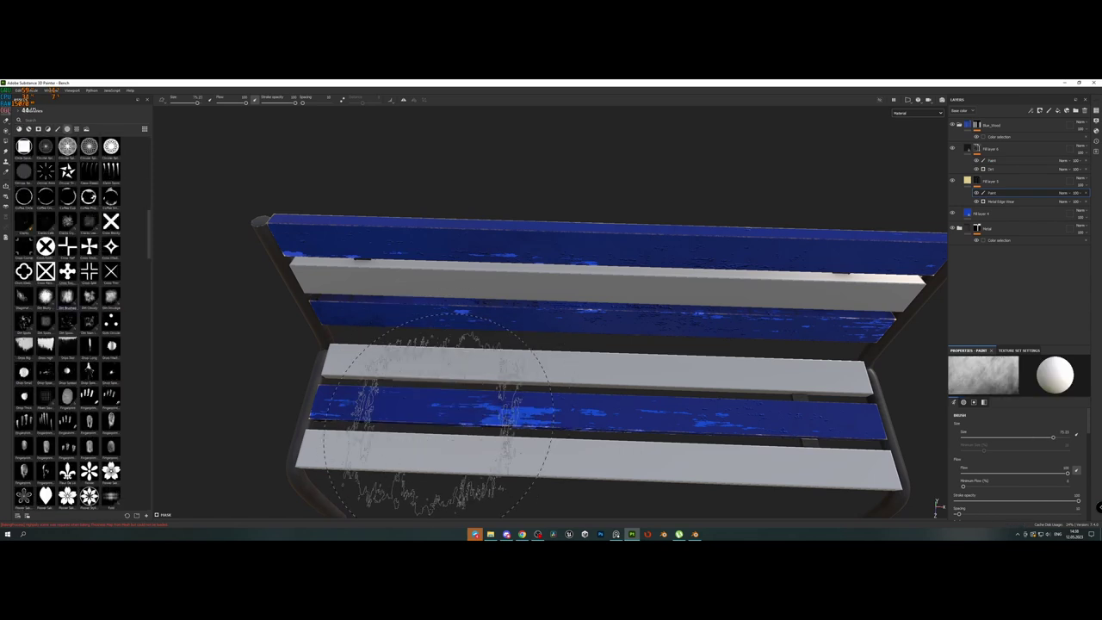
{"action": "scroll", "coordinate": [50, 392], "scroll_direction": "down", "scroll_amount": 5}
{"action": "scroll", "coordinate": [50, 392], "scroll_direction": "down", "scroll_amount": 5}
{"action": "scroll", "coordinate": [50, 392], "scroll_direction": "down", "scroll_amount": 5}
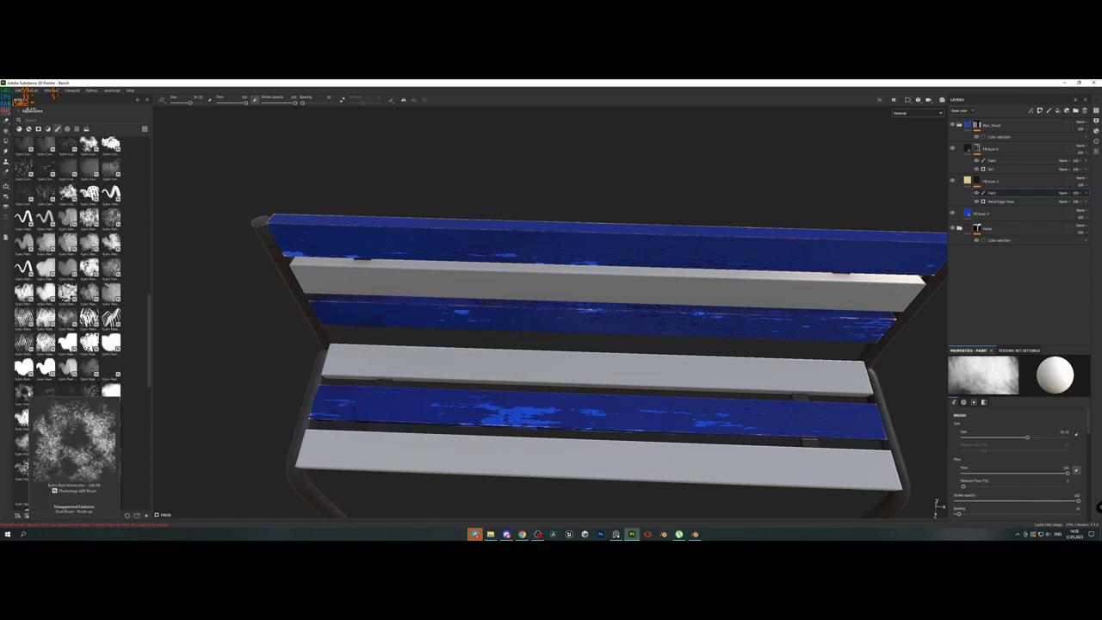
{"action": "scroll", "coordinate": [24, 392], "scroll_direction": "up", "scroll_amount": 5}
{"action": "scroll", "coordinate": [24, 392], "scroll_direction": "up", "scroll_amount": 5}
{"action": "left_click", "coordinate": [34, 379]}
{"action": "scroll", "coordinate": [34, 379], "scroll_direction": "up", "scroll_amount": 5}
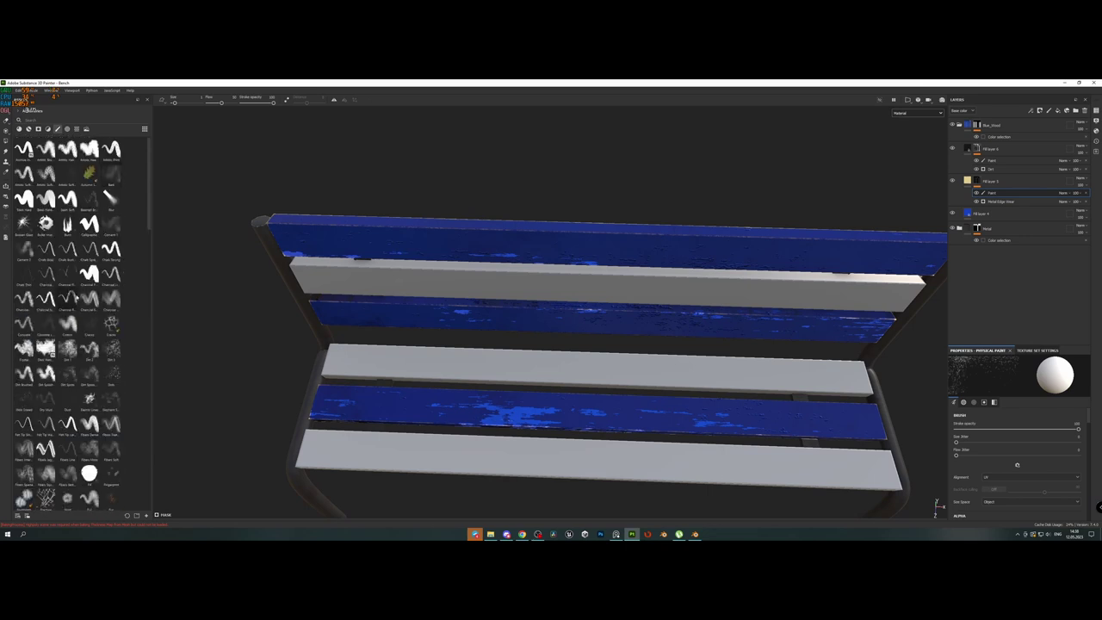
{"action": "scroll", "coordinate": [689, 422], "scroll_direction": "down", "scroll_amount": 3}
Check the bench from several angles, then select Fill layer 4 and open its base colour.
{"action": "left_click_drag", "start_coordinate": [578, 442], "coordinate": [512, 418], "text": "alt"}
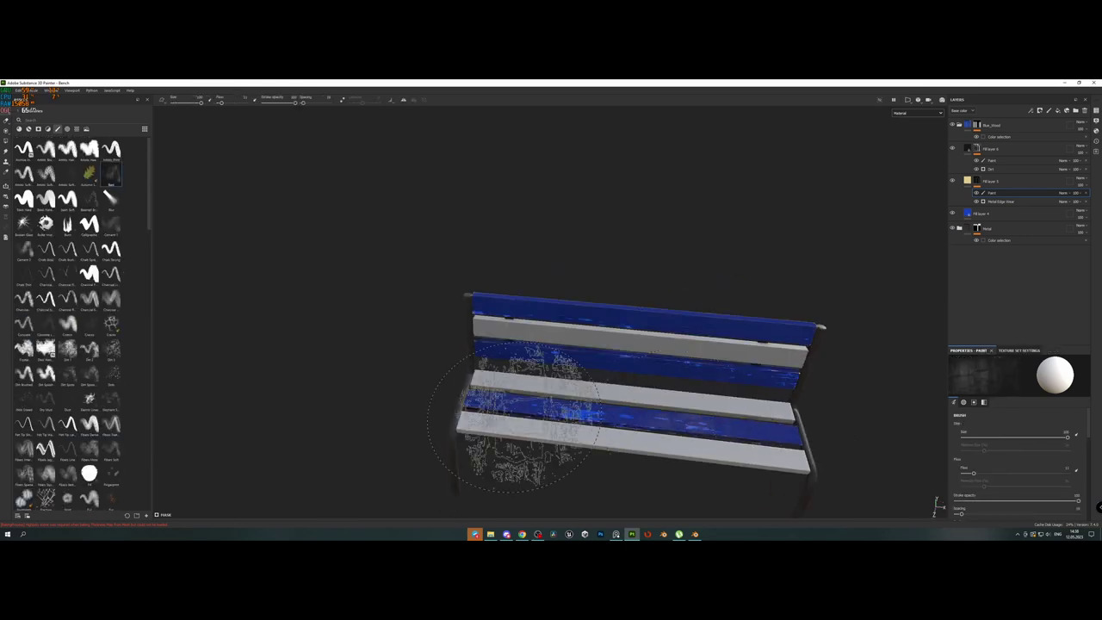
{"action": "left_click_drag", "start_coordinate": [702, 422], "coordinate": [570, 349], "text": "alt"}
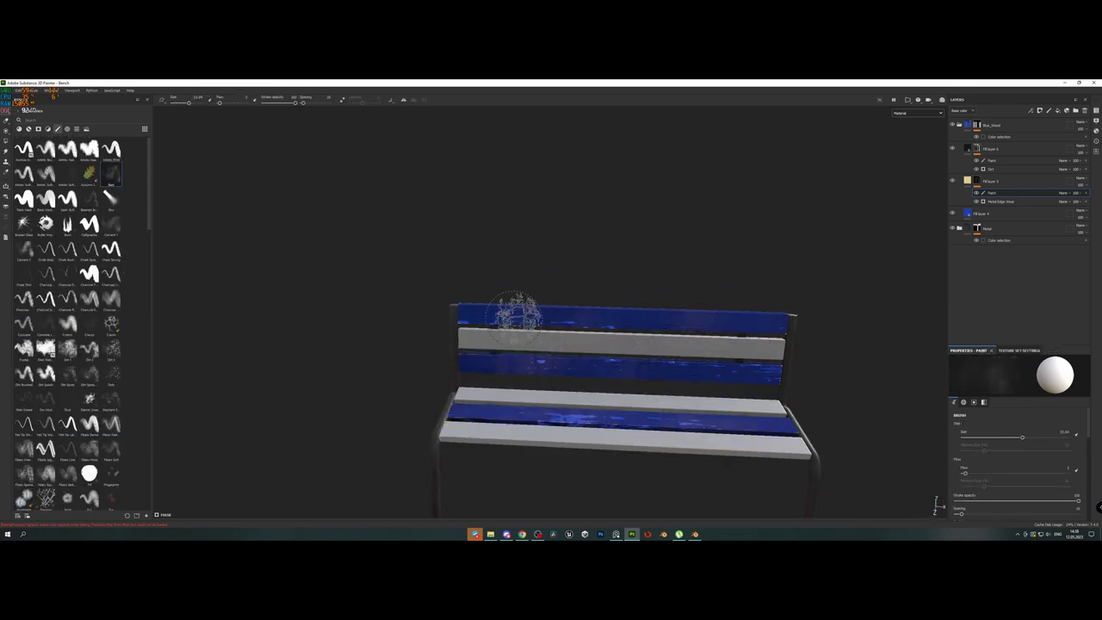
{"action": "scroll", "coordinate": [819, 387], "scroll_direction": "down", "scroll_amount": 2}
{"action": "mouse_move", "coordinate": [819, 387]}
{"action": "left_mouse_down", "text": "alt"}
{"action": "mouse_move", "coordinate": [854, 364]}
{"action": "mouse_move", "coordinate": [734, 329]}
{"action": "mouse_move", "coordinate": [775, 345]}
{"action": "left_mouse_up", "text": "alt"}
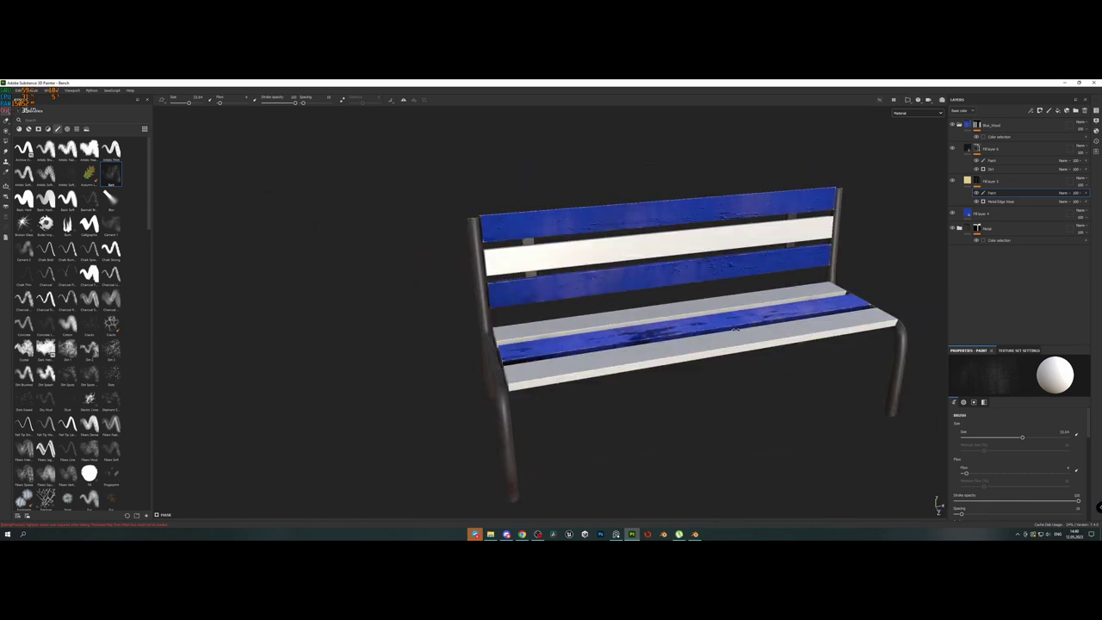
{"action": "left_click", "coordinate": [990, 212]}
{"action": "left_click", "coordinate": [1044, 437]}
{"action": "scroll", "coordinate": [1074, 421], "scroll_direction": "up", "scroll_amount": 2}
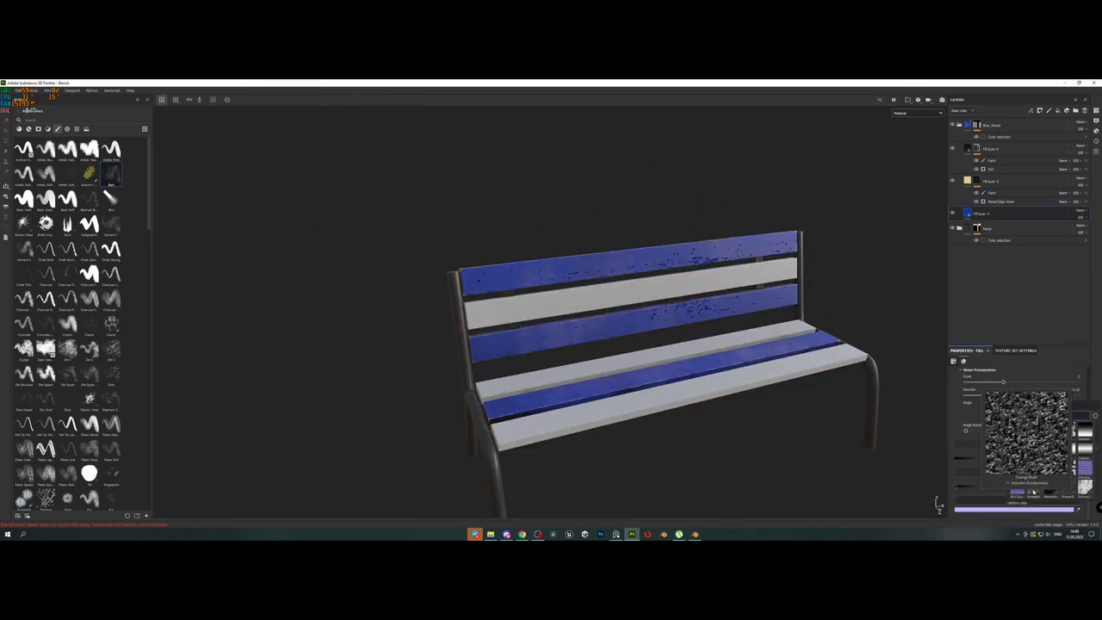
Choose a blue shade for the fill layer's base colour.
{"action": "scroll", "coordinate": [603, 344], "scroll_direction": "up", "scroll_amount": 3}
{"action": "scroll", "coordinate": [603, 344], "scroll_direction": "down", "scroll_amount": 3}
{"action": "left_click", "coordinate": [1033, 492]}
{"action": "left_click", "coordinate": [1047, 465]}
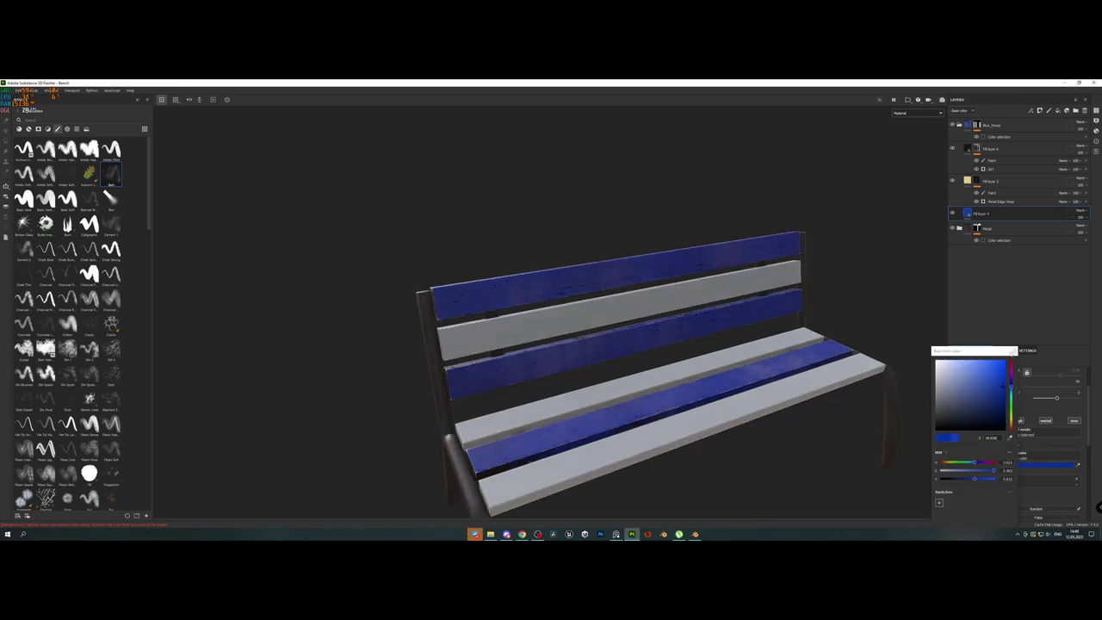
{"action": "key", "text": "Escape"}
Apply Wood American Cherry to the slats and tint its Wood Color blue.
{"action": "scroll", "coordinate": [646, 345], "scroll_direction": "up", "scroll_amount": 2}
{"action": "scroll", "coordinate": [646, 345], "scroll_direction": "down", "scroll_amount": 3}
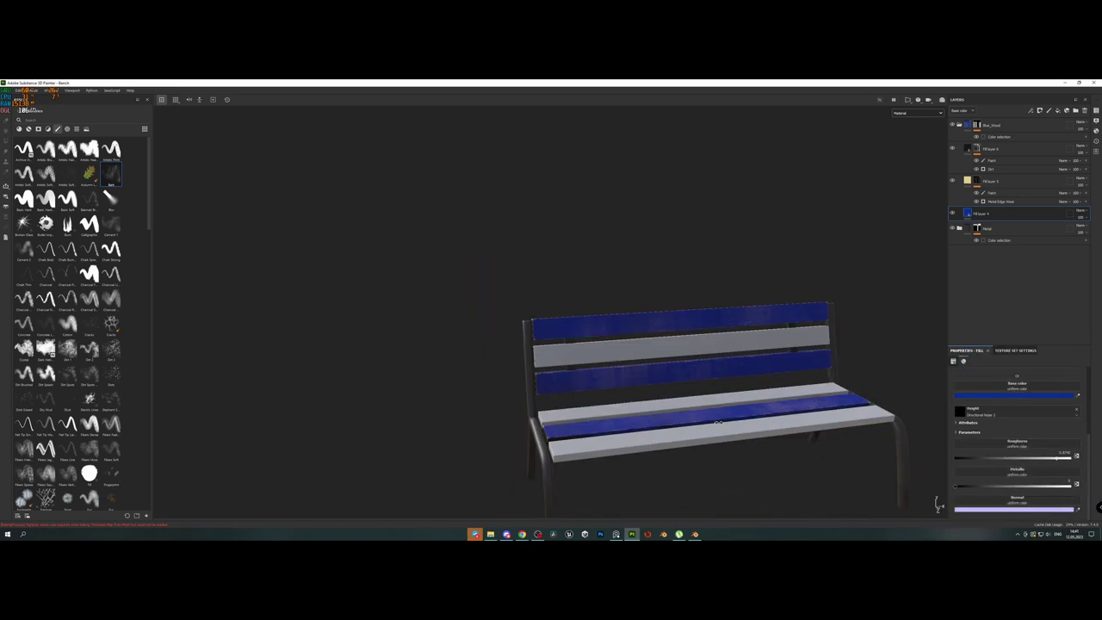
{"action": "scroll", "coordinate": [646, 344], "scroll_direction": "up", "scroll_amount": 3}
{"action": "scroll", "coordinate": [646, 344], "scroll_direction": "up", "scroll_amount": 2}
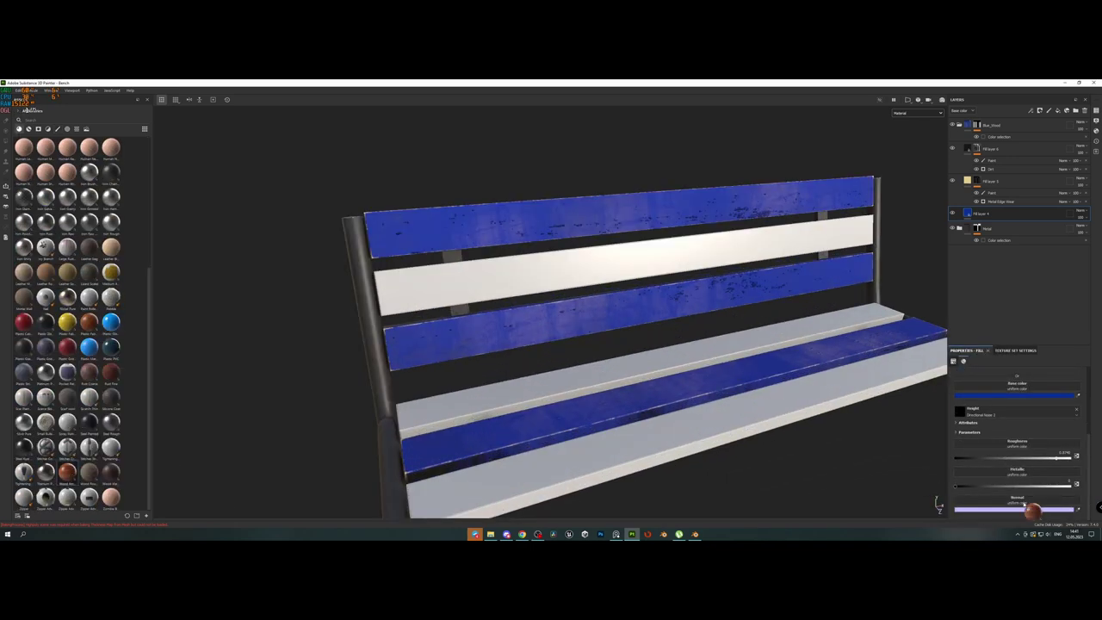
{"action": "left_click_drag", "start_coordinate": [1033, 510], "coordinate": [1032, 508]}
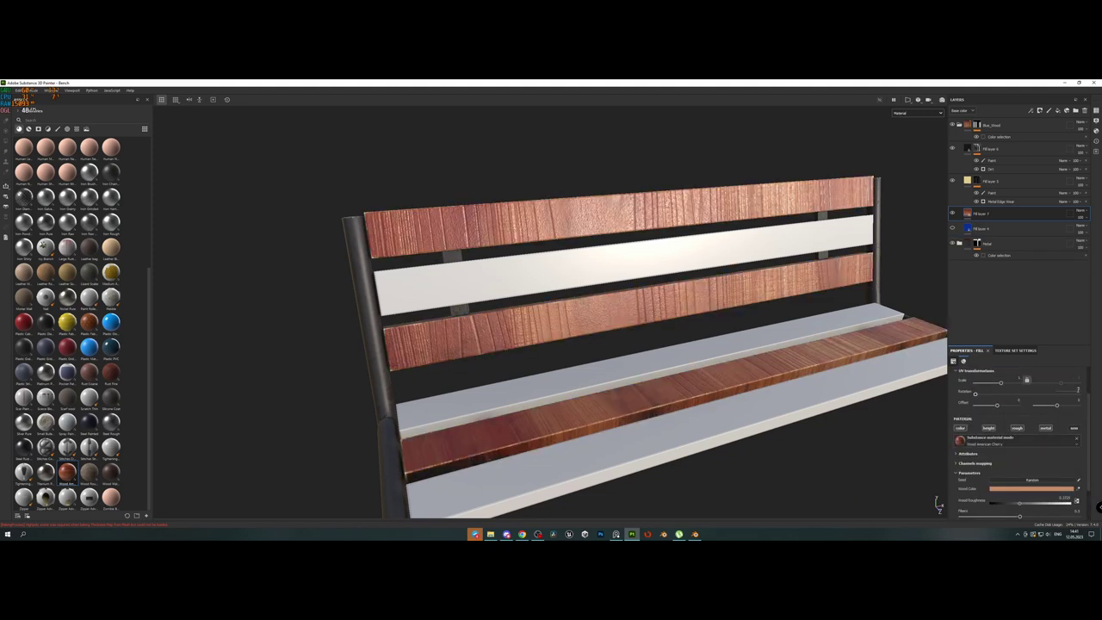
{"action": "left_click", "coordinate": [1055, 441]}
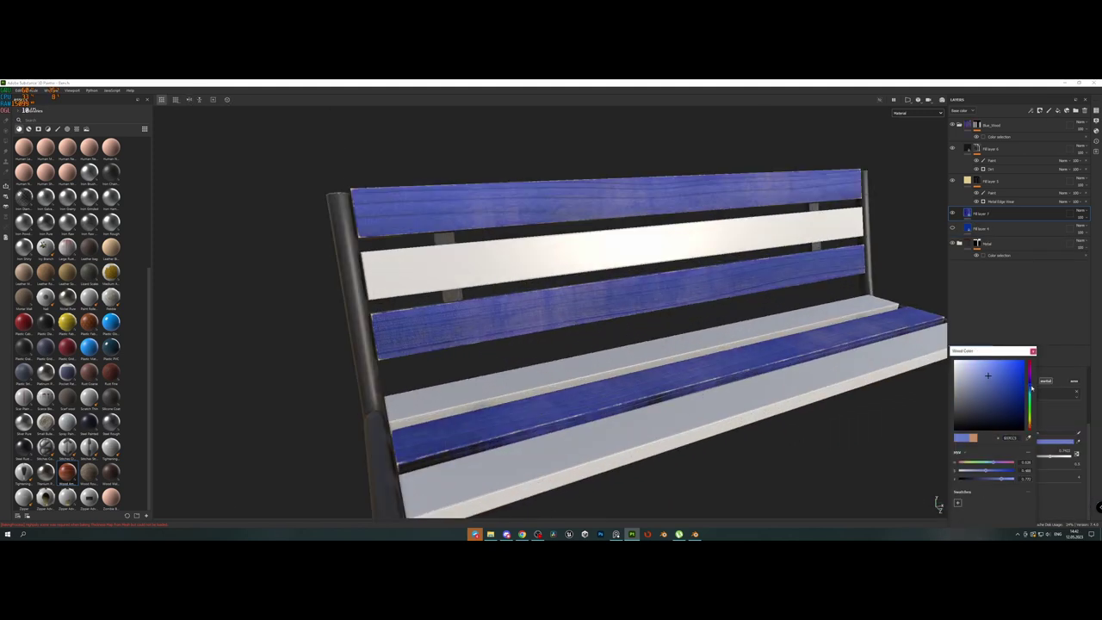
{"action": "left_click_drag", "start_coordinate": [999, 384], "coordinate": [1013, 377]}
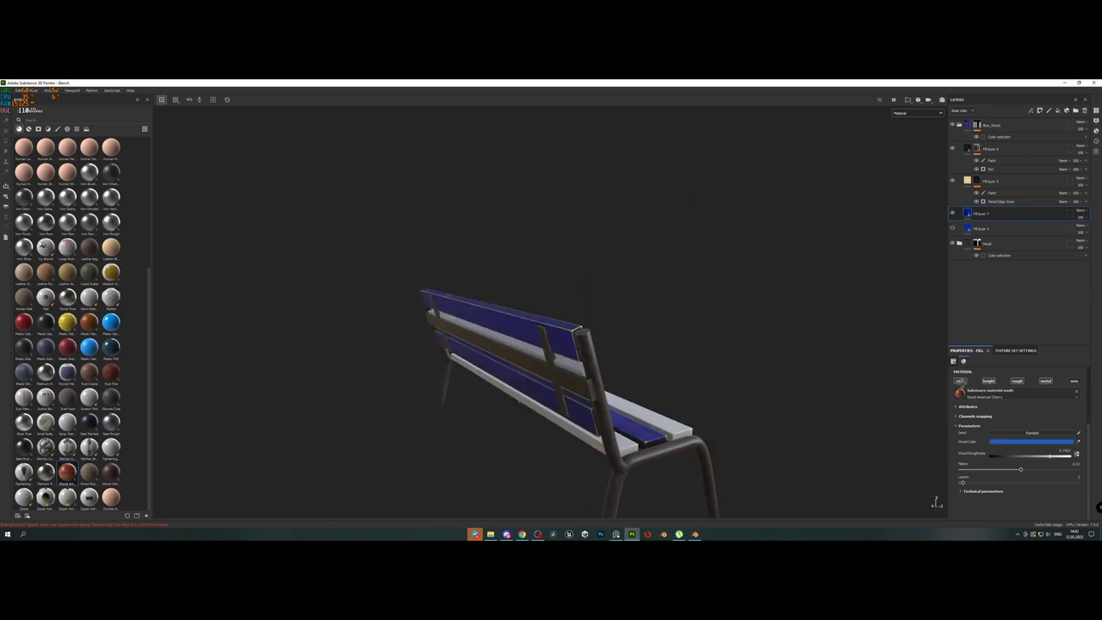
Browse the materials, alphas and brushes shelves while inspecting the blue wood slats.
{"action": "left_click_drag", "start_coordinate": [922, 483], "coordinate": [939, 507], "text": "alt"}
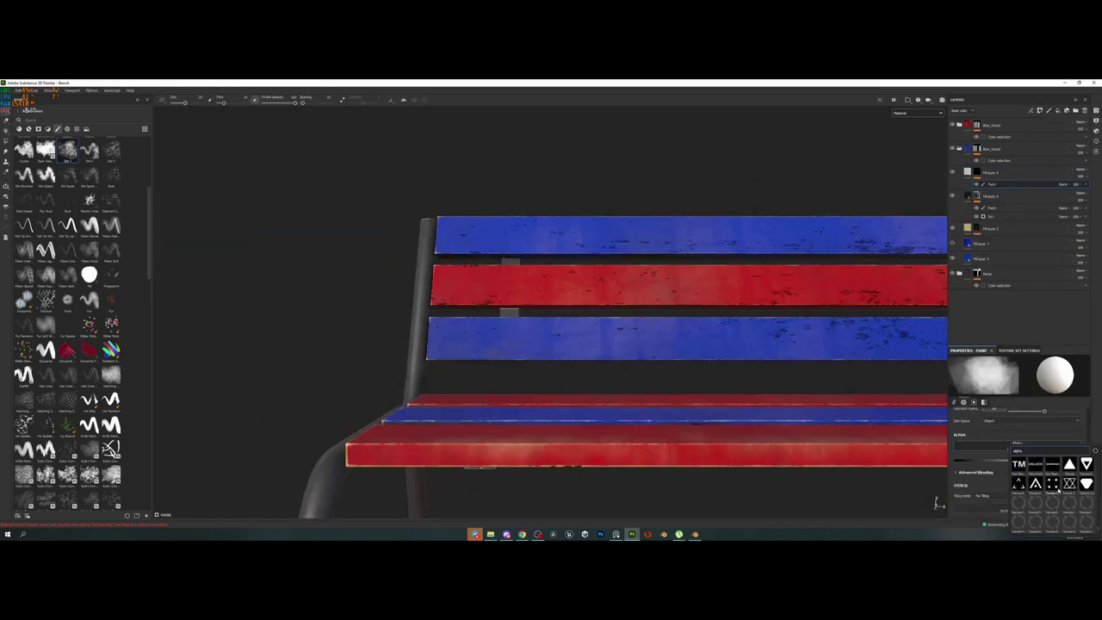
{"action": "left_click", "coordinate": [47, 128]}
{"action": "left_click", "coordinate": [57, 128]}
{"action": "left_click", "coordinate": [68, 129]}
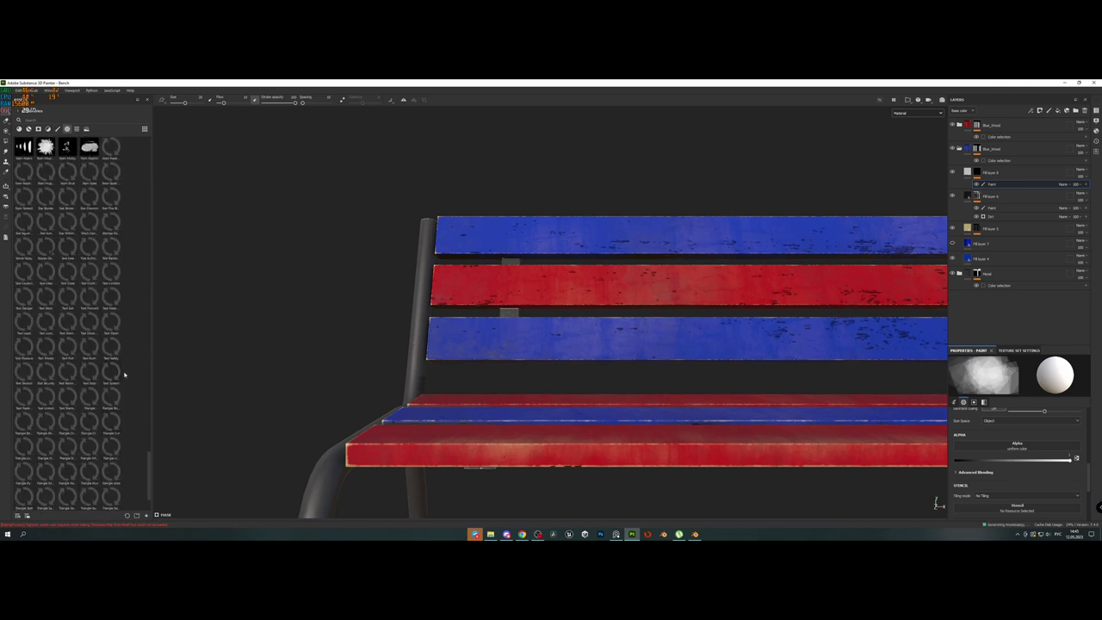
{"action": "left_click", "coordinate": [58, 128]}
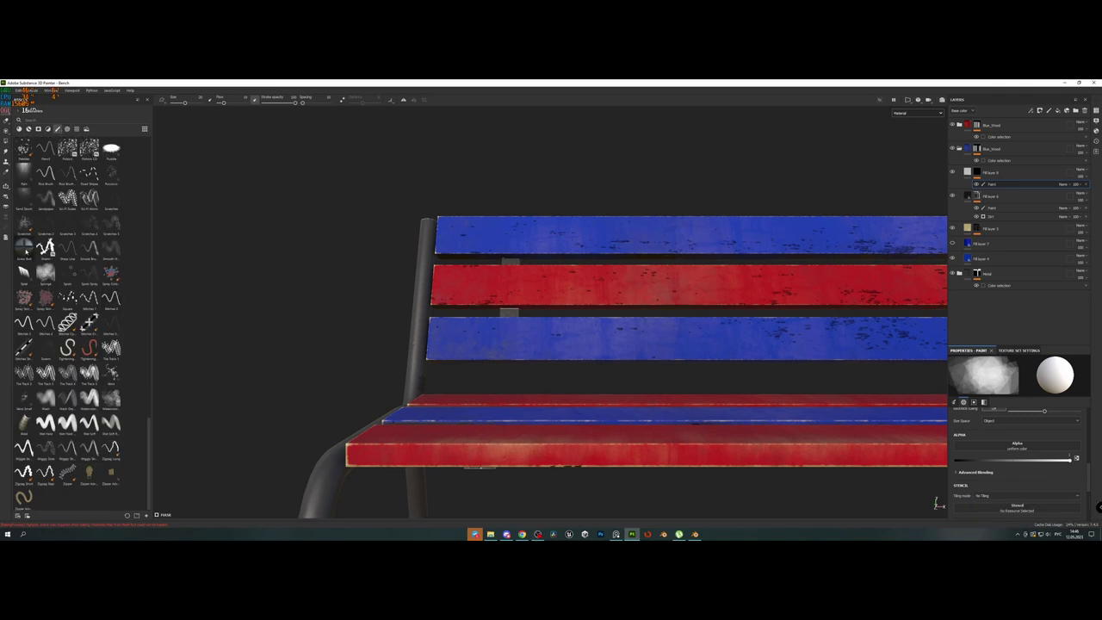
{"action": "left_click_drag", "start_coordinate": [444, 250], "coordinate": [603, 317], "text": "alt"}
{"action": "mouse_move", "coordinate": [505, 315]}
{"action": "left_mouse_down", "text": "alt"}
{"action": "mouse_move", "coordinate": [593, 273]}
{"action": "mouse_move", "coordinate": [353, 350]}
{"action": "left_mouse_up", "text": "alt"}
Delete the stray paint strokes on Fill layer 8 and set its base colour to red.
{"action": "key", "text": "Delete"}
{"action": "left_click", "coordinate": [990, 421]}
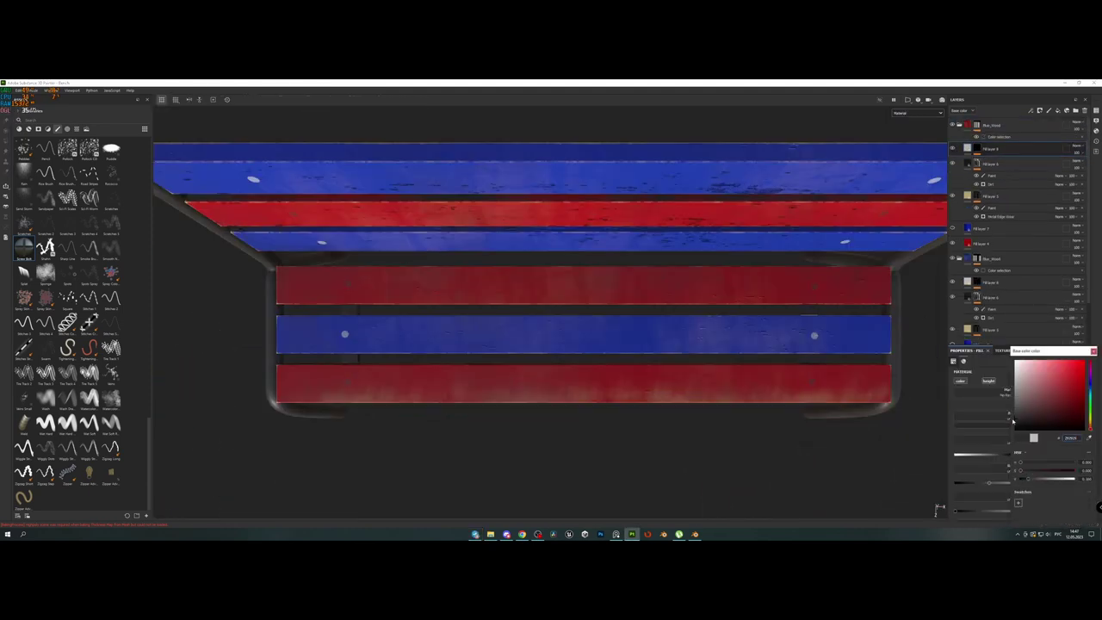
{"action": "left_click_drag", "start_coordinate": [482, 336], "coordinate": [568, 325], "text": "alt"}
{"action": "left_click", "coordinate": [999, 422]}
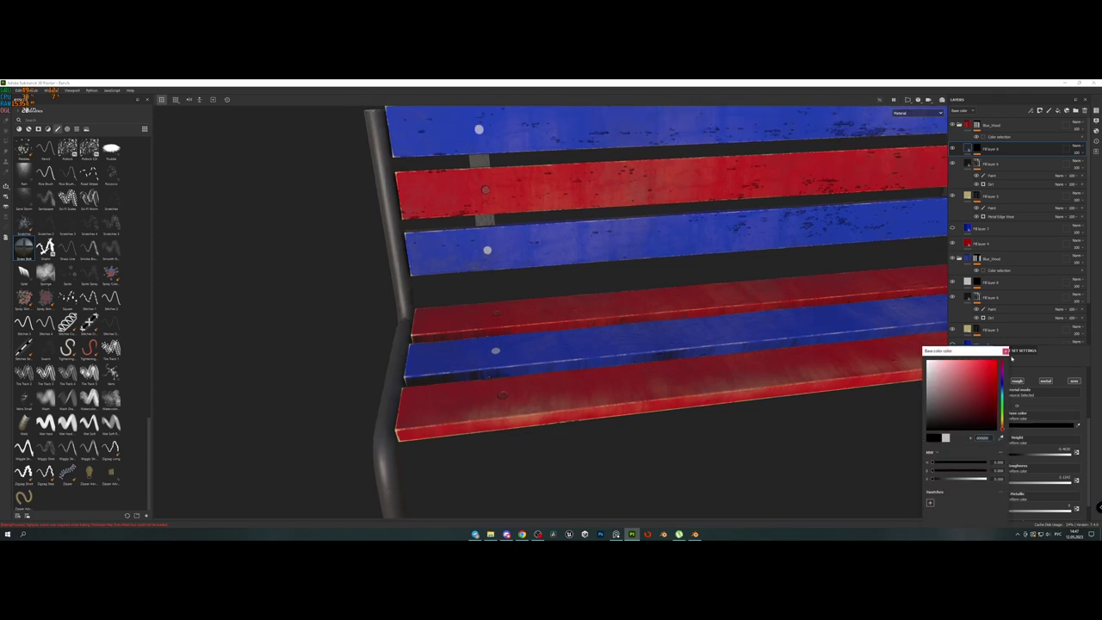
{"action": "key", "text": "f"}
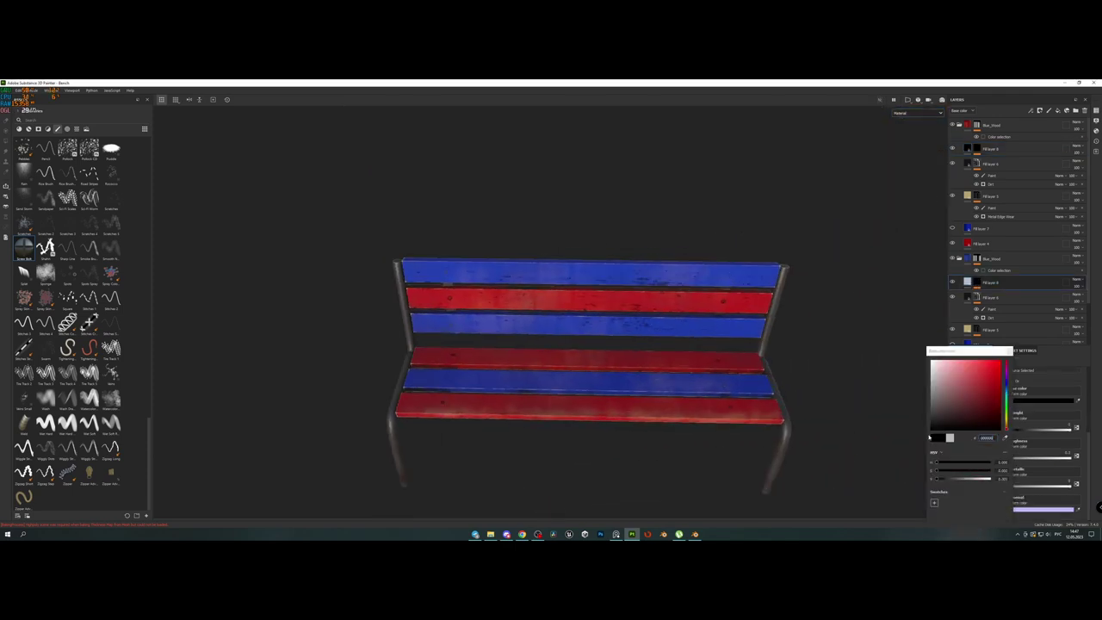
{"action": "key", "text": "Escape"}
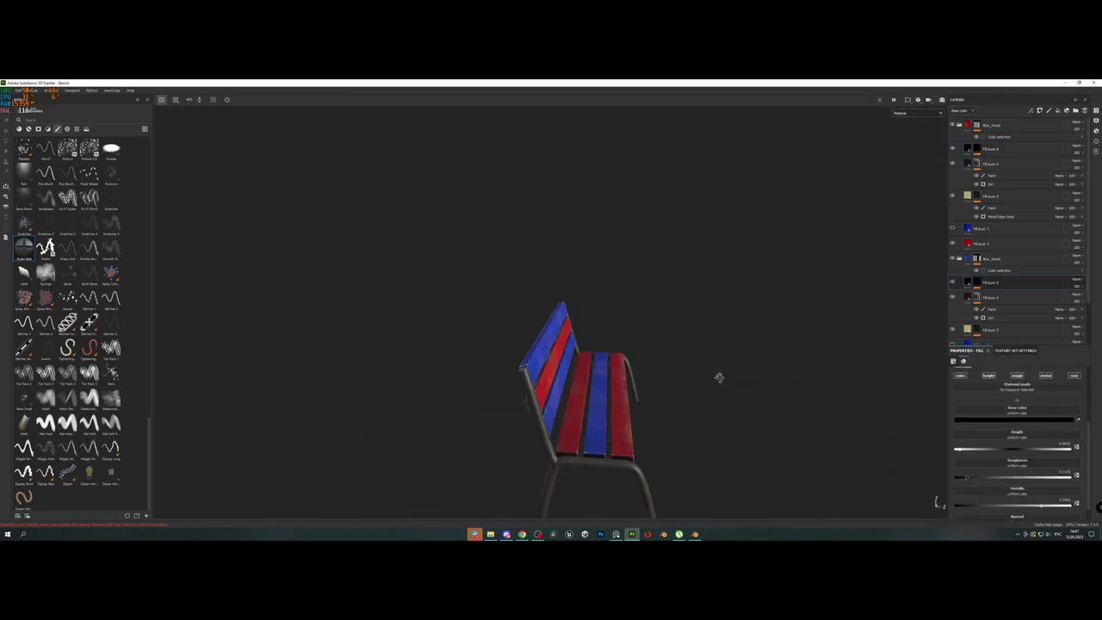
Export the bench textures with Blender_Files\Bench as the output folder.
{"action": "left_click", "coordinate": [10, 91]}
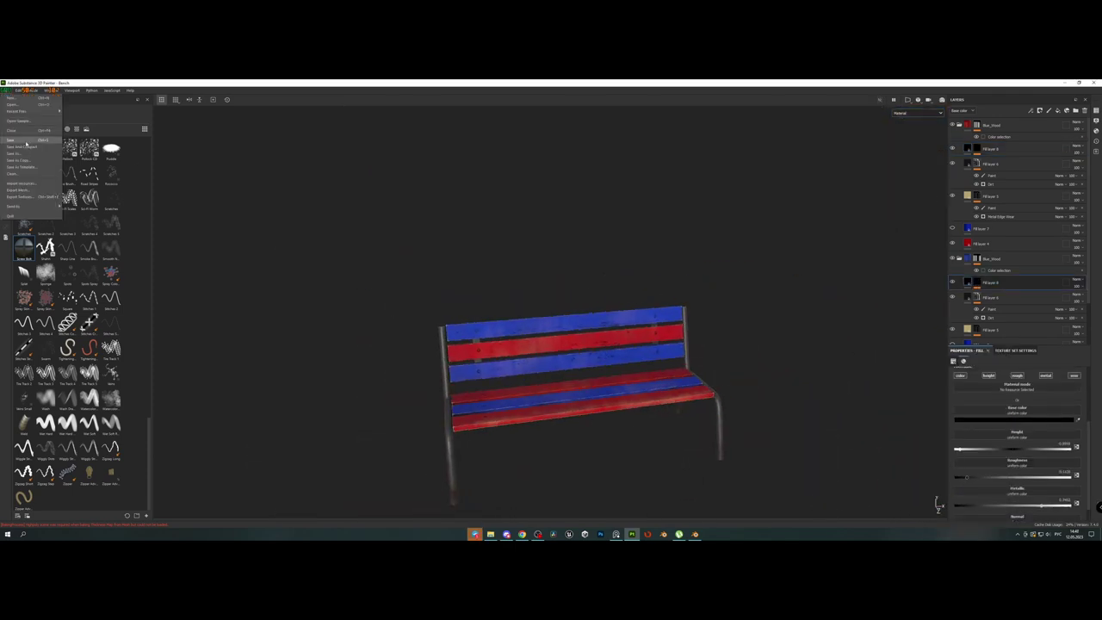
{"action": "left_click", "coordinate": [26, 192]}
{"action": "left_click", "coordinate": [676, 229]}
{"action": "left_click", "coordinate": [400, 205]}
{"action": "left_click", "coordinate": [457, 310]}
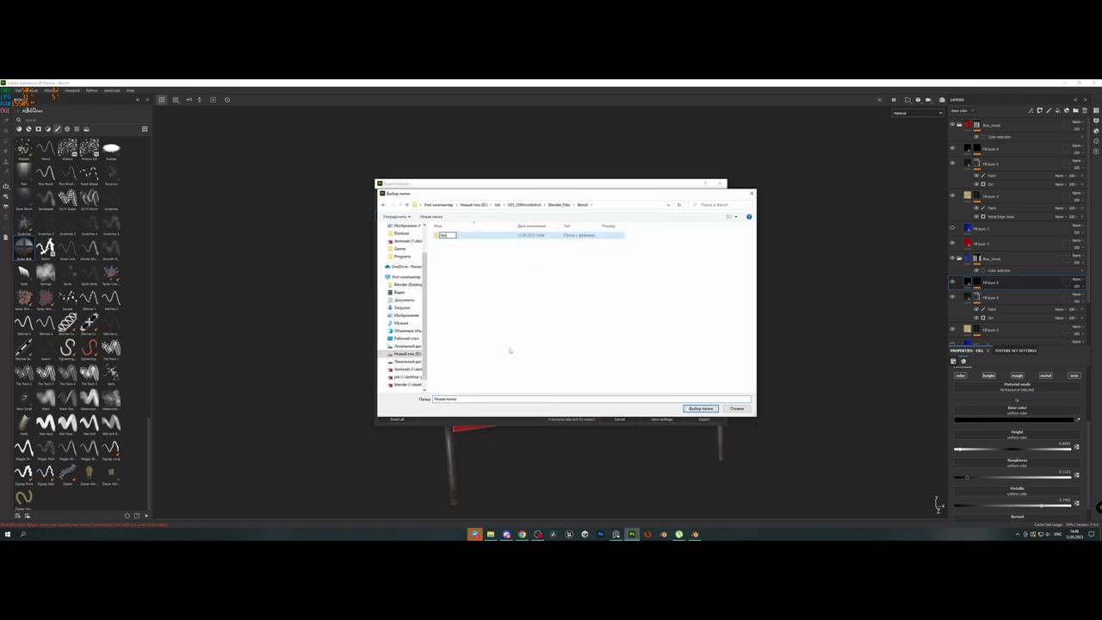
{"action": "left_click", "coordinate": [700, 408]}
{"action": "left_click", "coordinate": [422, 199]}
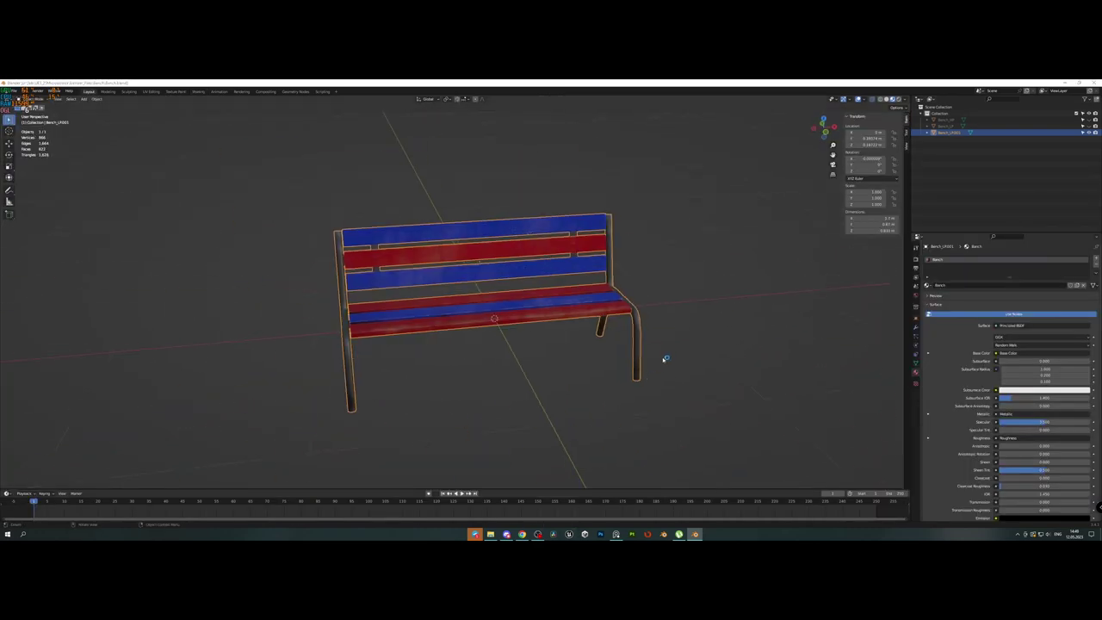
Orbit around the textured low-poly bench to inspect its red and blue slats.
{"action": "middle_click_drag", "start_coordinate": [665, 359], "coordinate": [483, 308]}
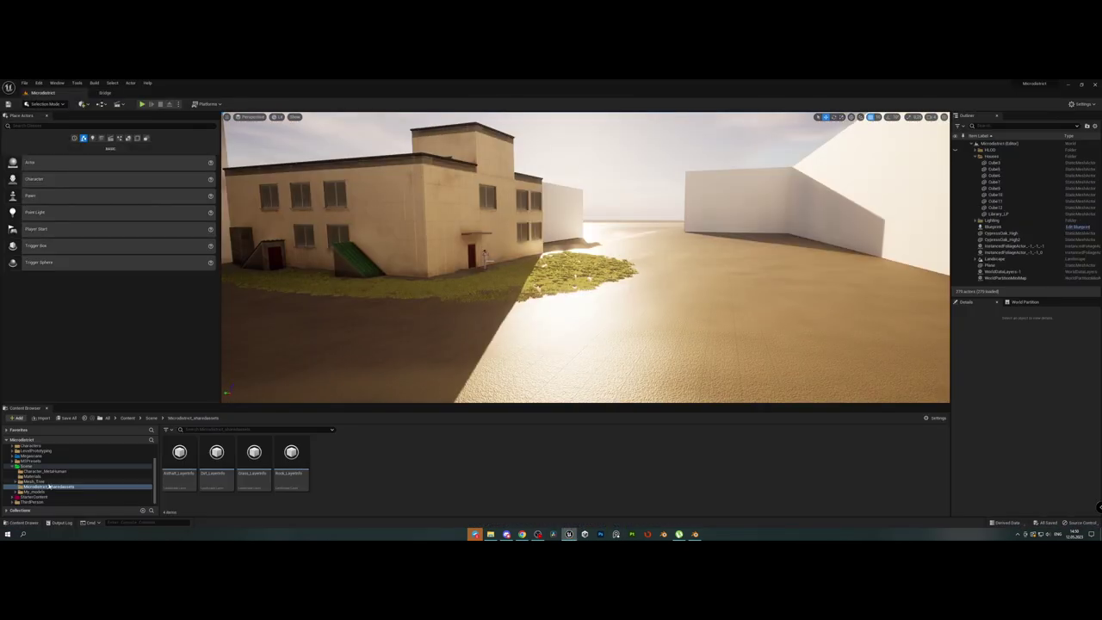
Place Bench_LP from the My_models folder, switch to Foliage Mode for grass, and play the level.
{"action": "right_click", "coordinate": [293, 462]}
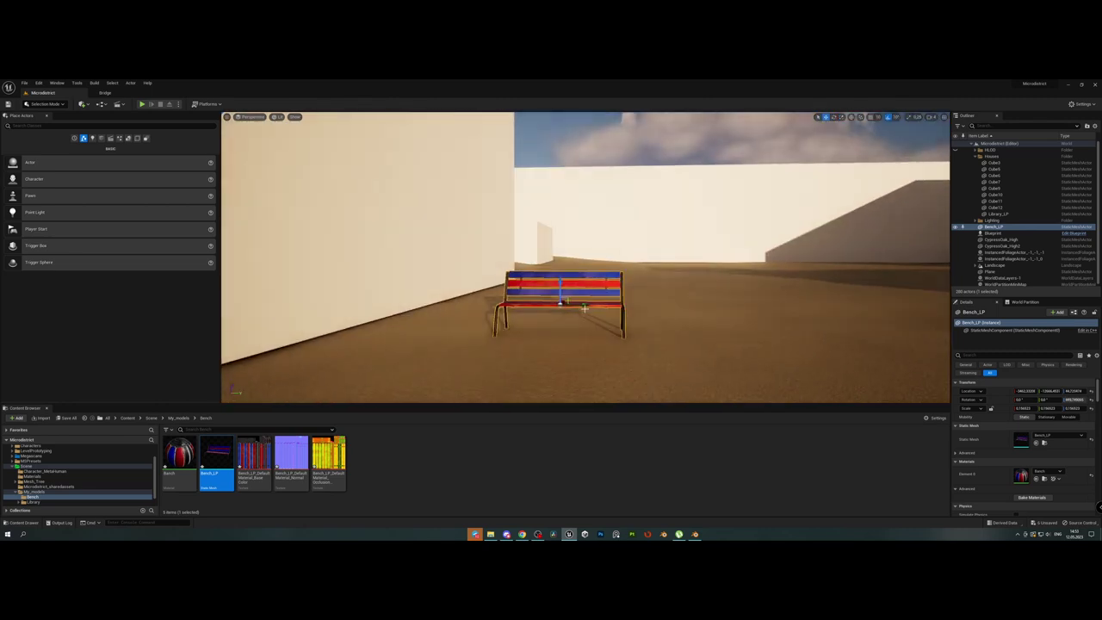
{"action": "left_click", "coordinate": [48, 105]}
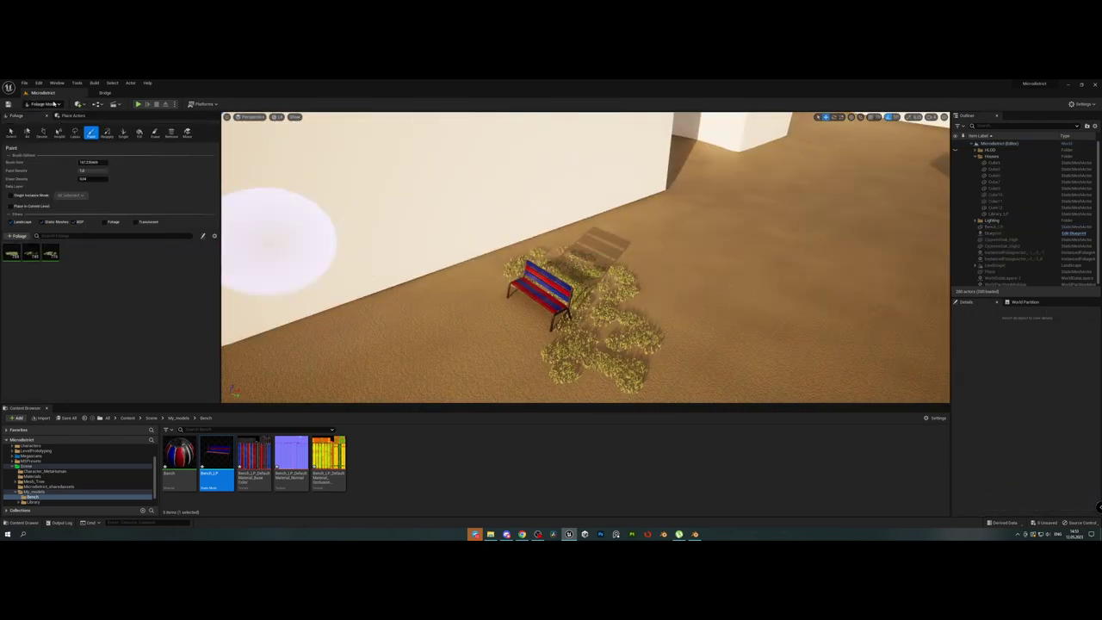
{"action": "left_click", "coordinate": [47, 128]}
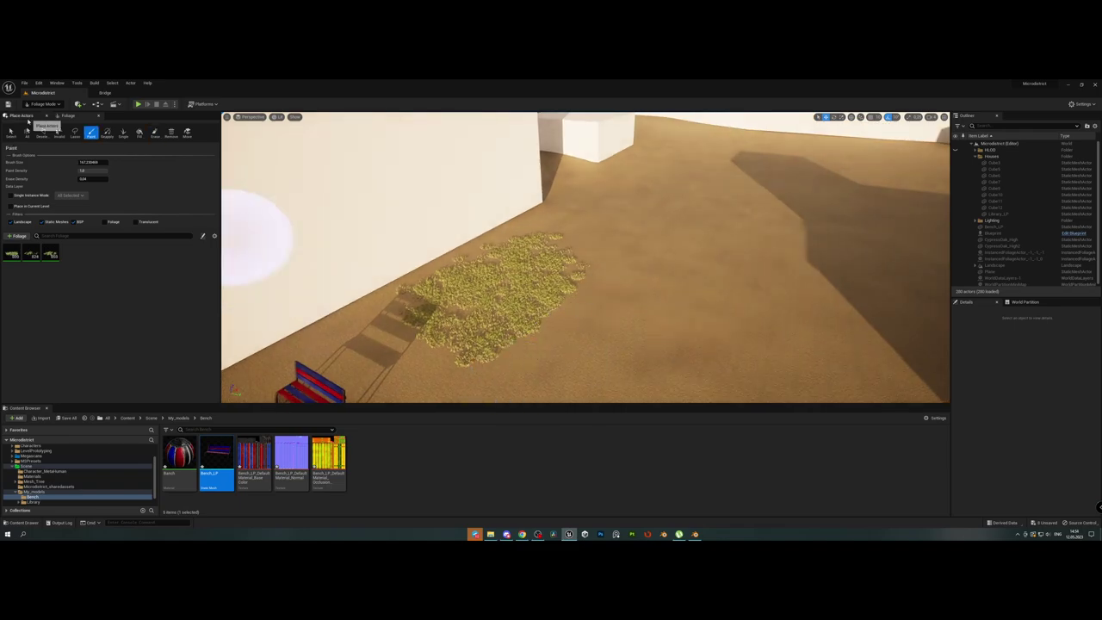
{"action": "left_click", "coordinate": [137, 104]}
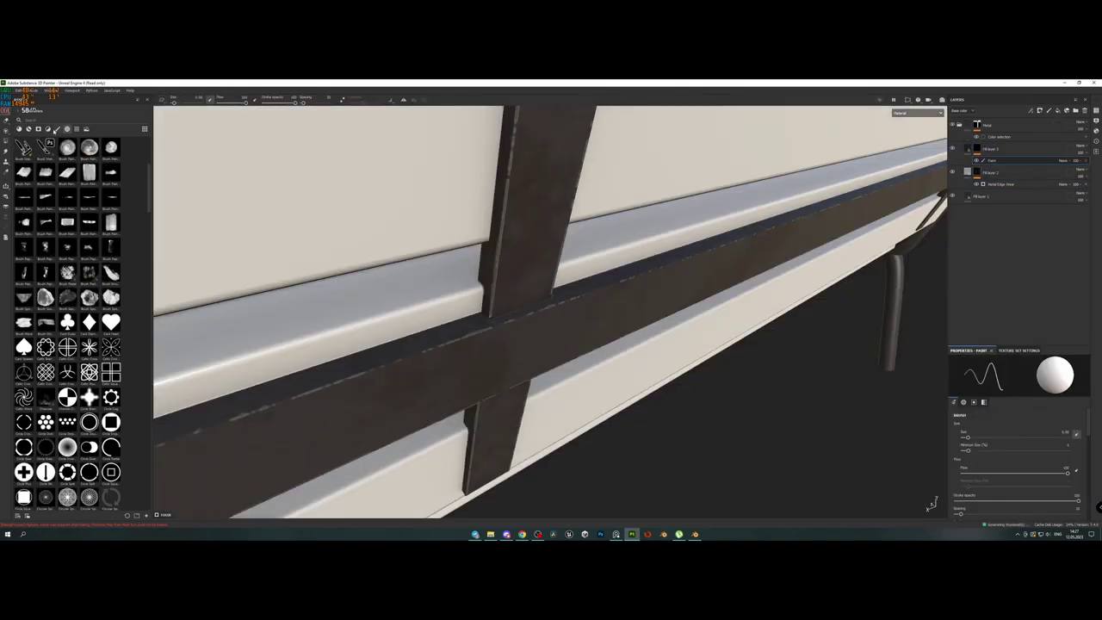
Choose a small brush for edge wear on the metal frame and save the project with Ctrl+S.
{"action": "left_click", "coordinate": [57, 129]}
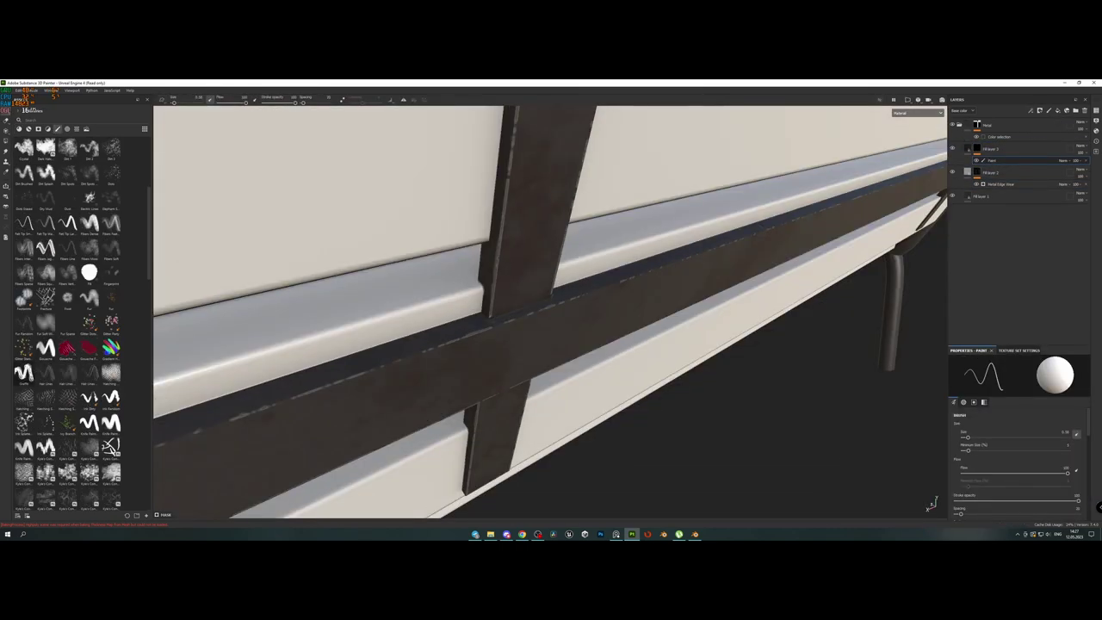
{"action": "scroll", "coordinate": [87, 362], "scroll_direction": "down", "scroll_amount": 10}
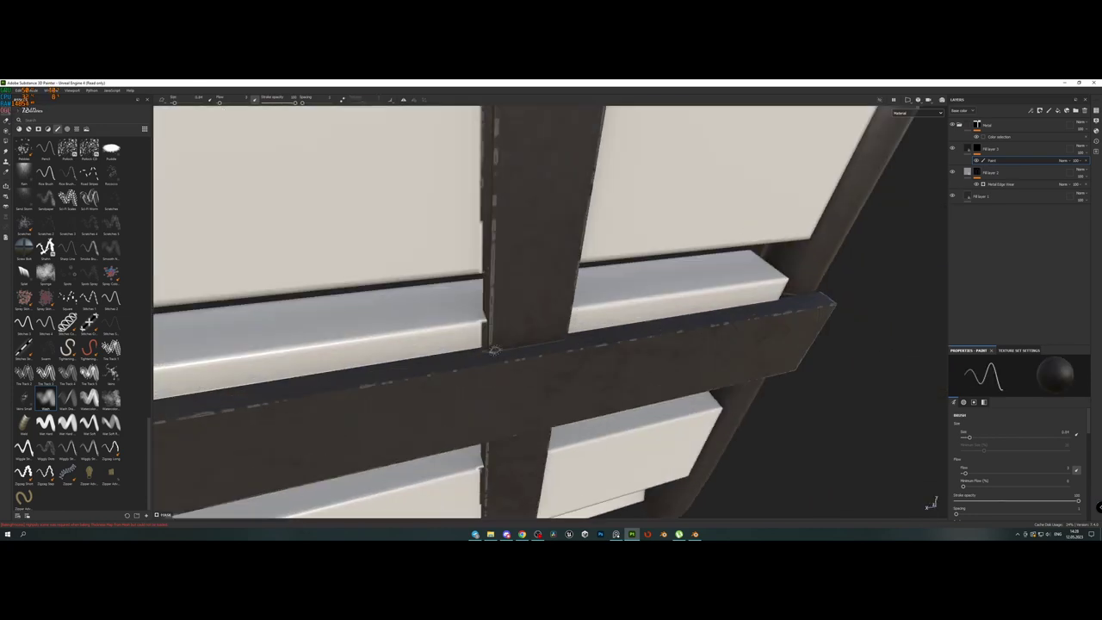
{"action": "key", "text": "ctrl+s"}
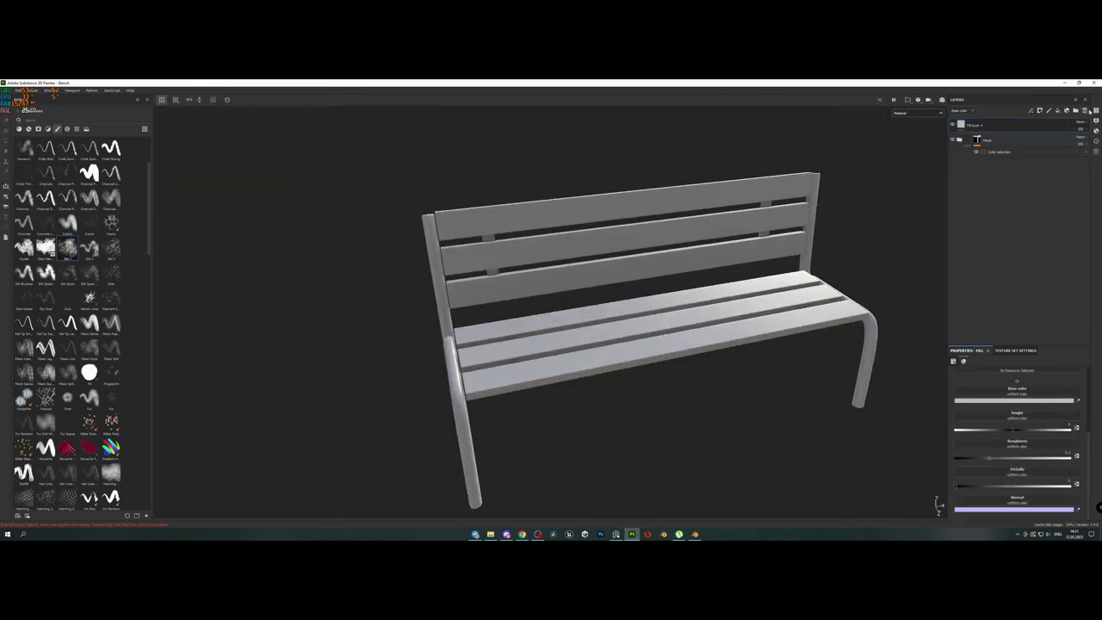
Add a blue-tinted fill layer over the slats and apply a grunge texture to it.
{"action": "left_click", "coordinate": [1065, 115]}
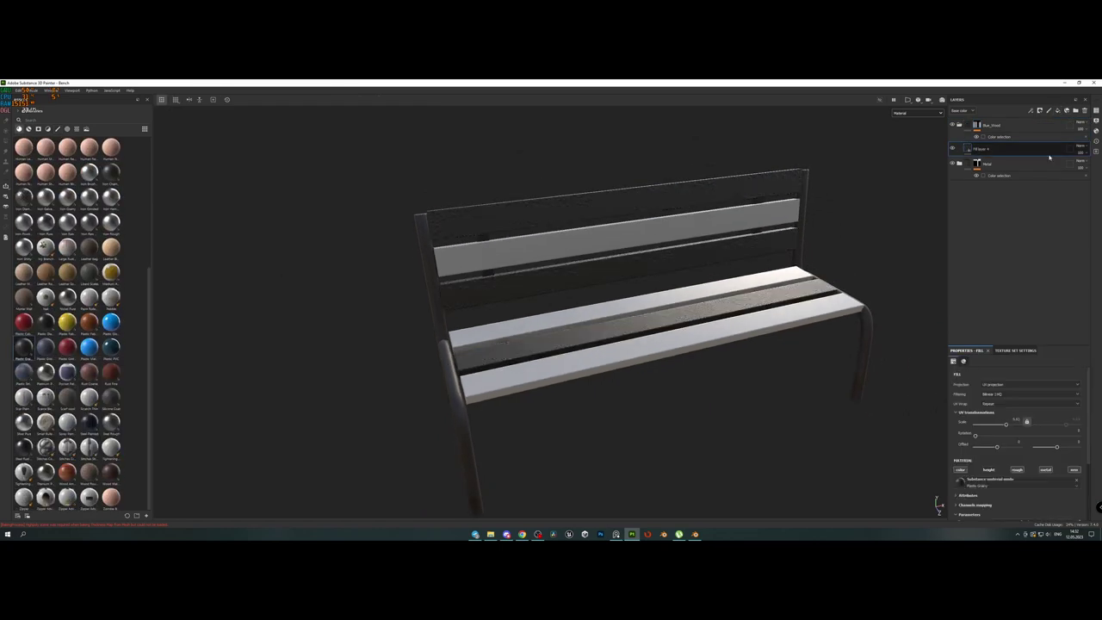
{"action": "left_click", "coordinate": [1046, 475]}
{"action": "left_click_drag", "start_coordinate": [990, 383], "coordinate": [1001, 392]}
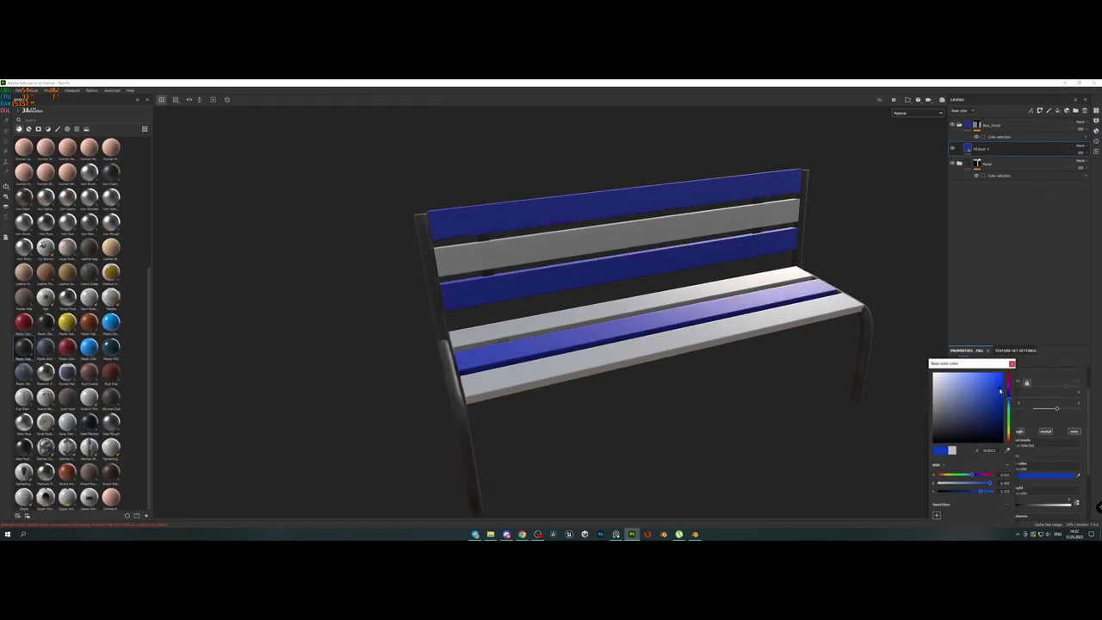
{"action": "left_click", "coordinate": [1042, 471]}
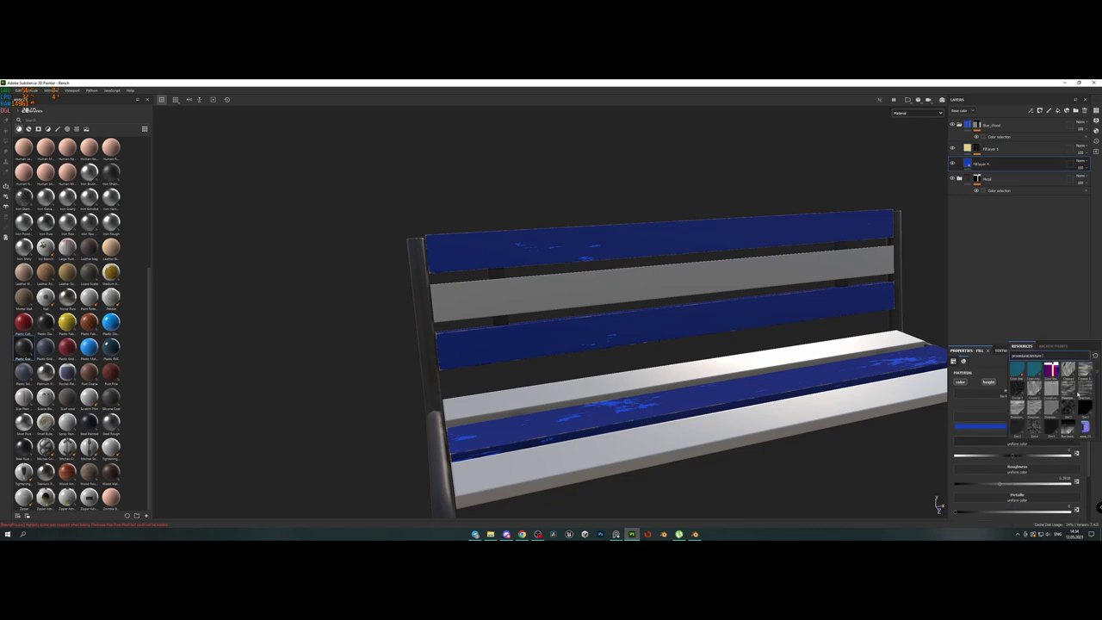
Use Directional Noise 2 as the height pattern and add a Dirt generator to the layer mask.
{"action": "left_click", "coordinate": [1078, 394]}
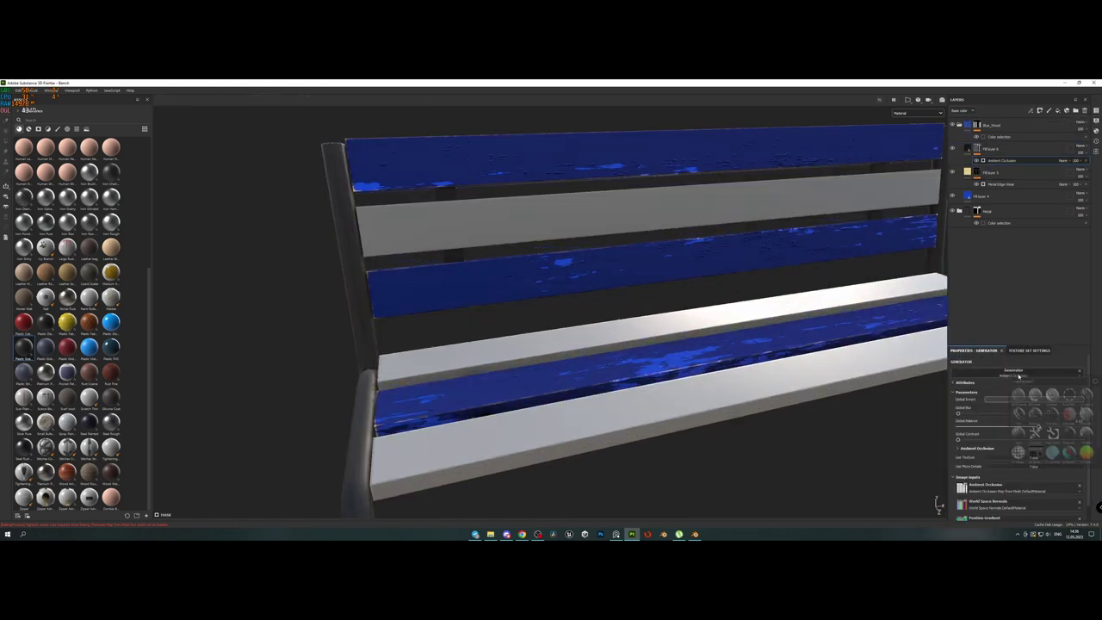
{"action": "left_click", "coordinate": [1069, 394]}
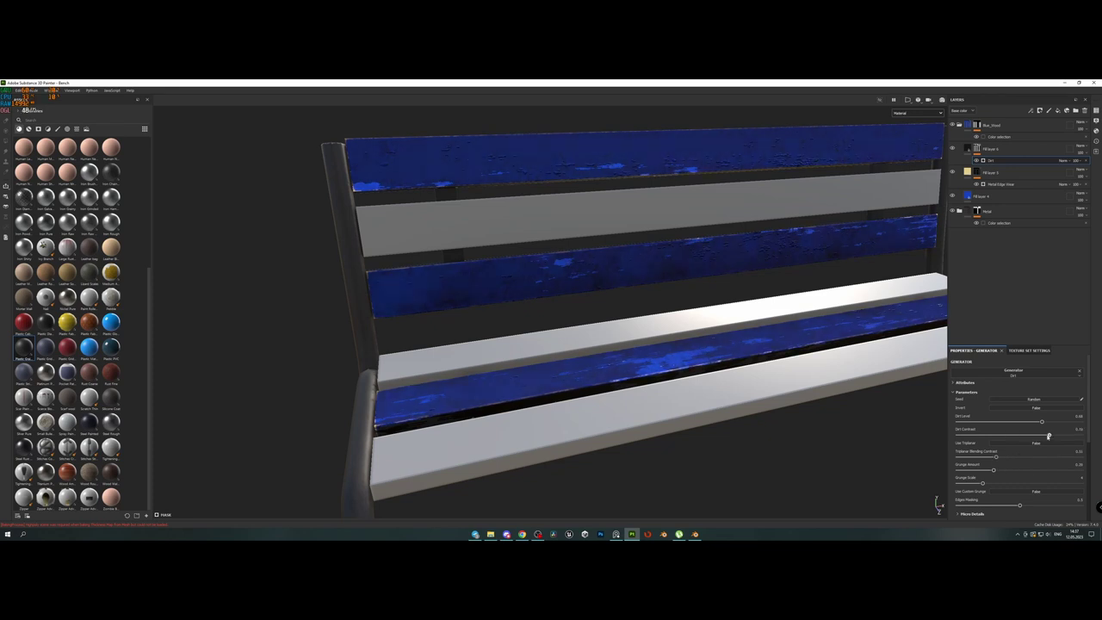
{"action": "left_click_drag", "start_coordinate": [577, 360], "coordinate": [426, 391], "text": "alt"}
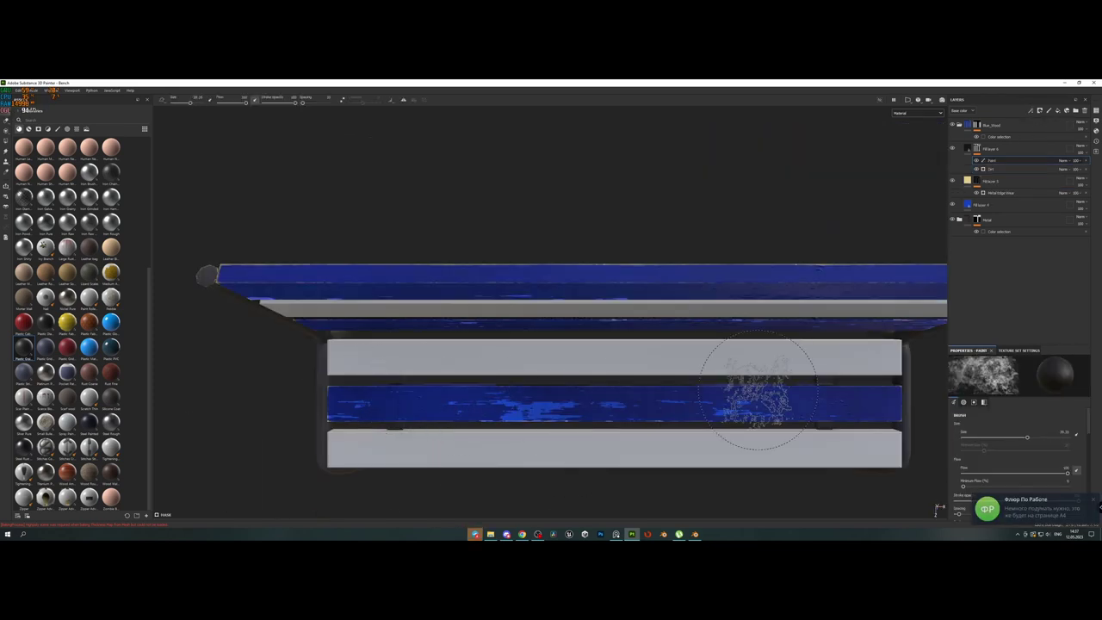
Orbit and zoom to a close front view of the bench's seat slats.
{"action": "scroll", "coordinate": [541, 393], "scroll_direction": "down", "scroll_amount": 3}
{"action": "left_click_drag", "start_coordinate": [542, 394], "coordinate": [610, 282], "text": "alt"}
{"action": "mouse_move", "coordinate": [445, 230]}
{"action": "left_mouse_down", "text": "alt"}
{"action": "mouse_move", "coordinate": [657, 264]}
{"action": "mouse_move", "coordinate": [714, 246]}
{"action": "left_mouse_up", "text": "alt"}
{"action": "scroll", "coordinate": [714, 247], "scroll_direction": "up", "scroll_amount": 2}
Browse Kyle's brush collection and select a dirt brush for painting wear.
{"action": "left_click", "coordinate": [67, 129]}
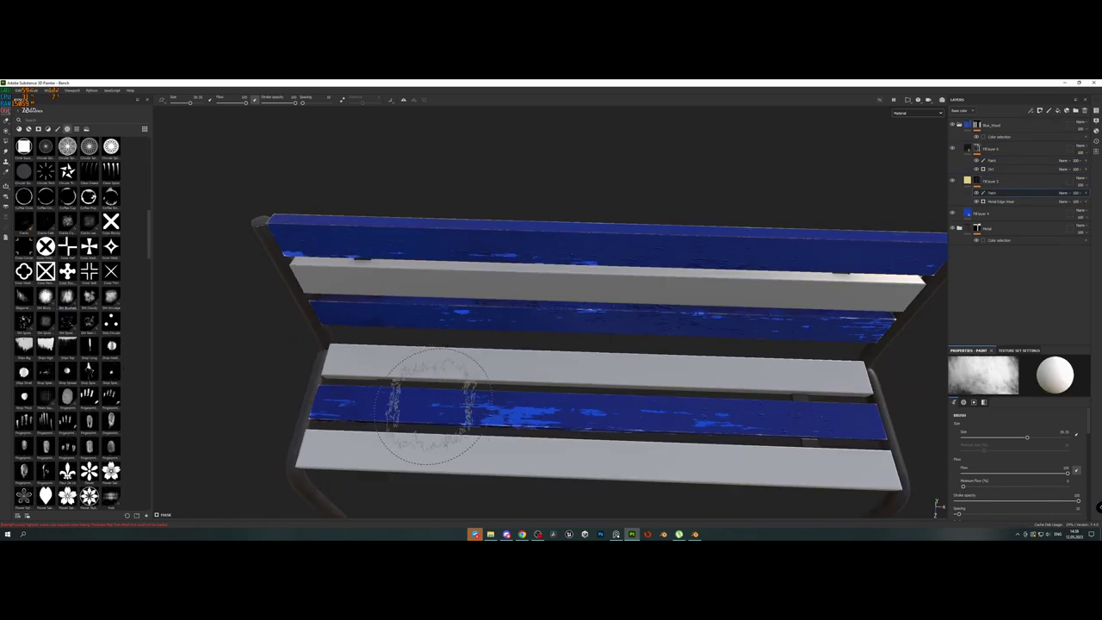
{"action": "left_click", "coordinate": [58, 129]}
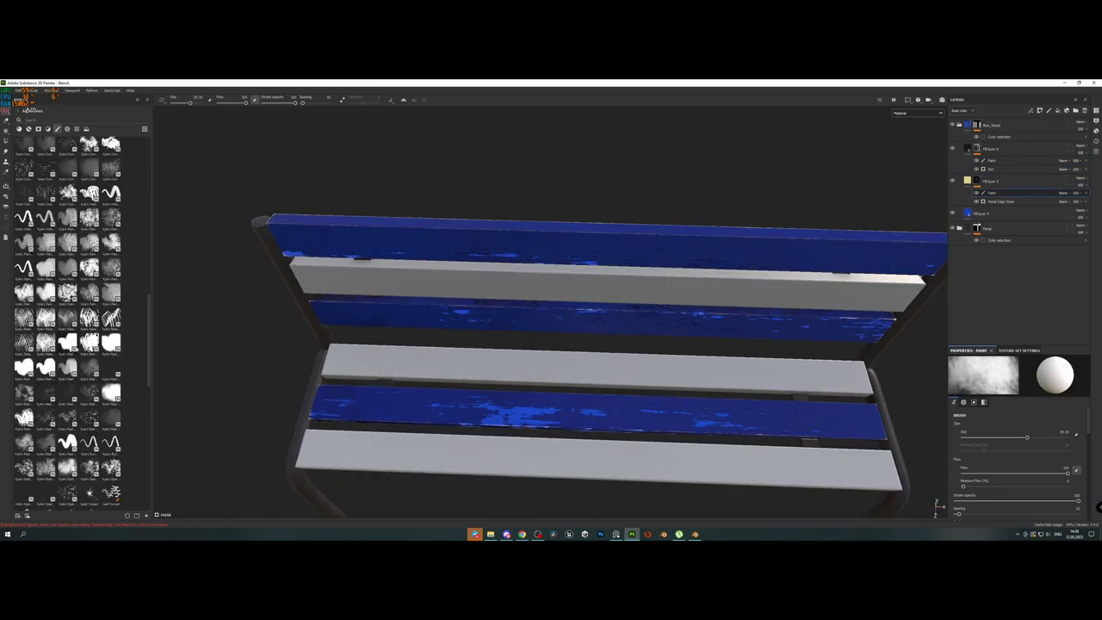
{"action": "scroll", "coordinate": [50, 388], "scroll_direction": "up", "scroll_amount": 3}
{"action": "scroll", "coordinate": [53, 344], "scroll_direction": "up", "scroll_amount": 3}
{"action": "scroll", "coordinate": [59, 292], "scroll_direction": "up", "scroll_amount": 3}
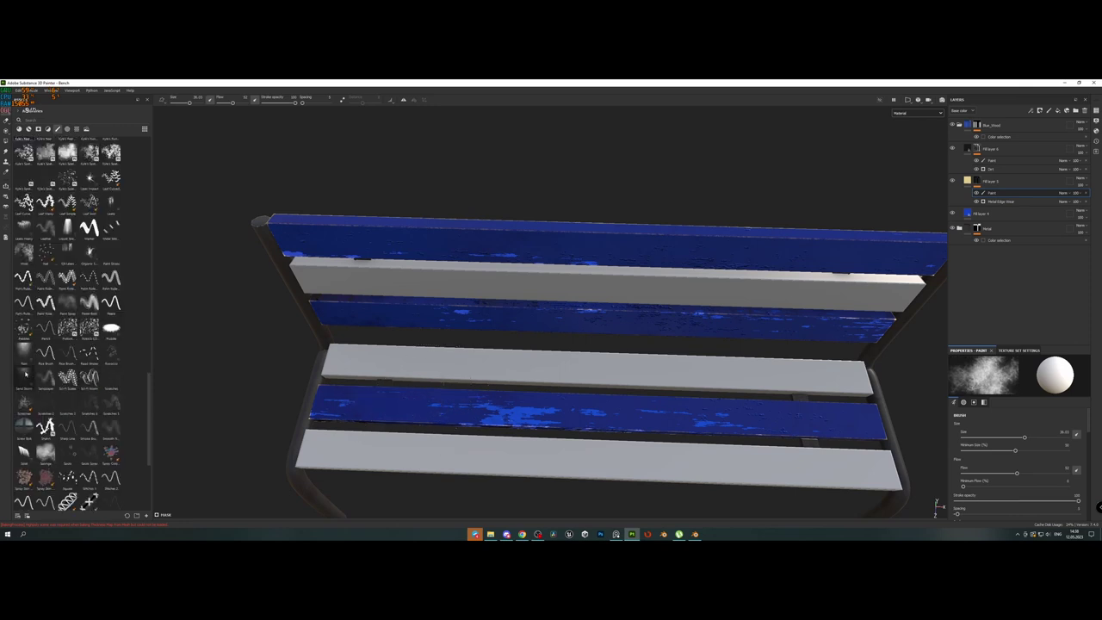
{"action": "scroll", "coordinate": [64, 225], "scroll_direction": "up", "scroll_amount": 3}
{"action": "left_click", "coordinate": [64, 226]}
{"action": "scroll", "coordinate": [388, 409], "scroll_direction": "down", "scroll_amount": 5}
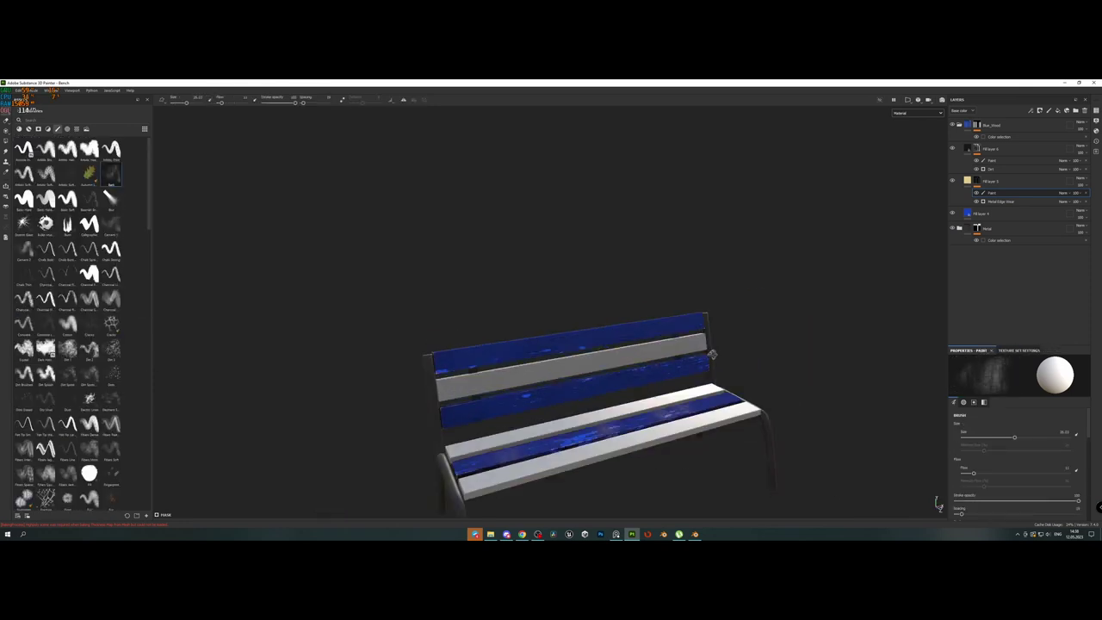
{"action": "scroll", "coordinate": [693, 427], "scroll_direction": "up", "scroll_amount": 2}
{"action": "mouse_move", "coordinate": [728, 426]}
{"action": "left_mouse_down", "text": "alt"}
{"action": "mouse_move", "coordinate": [812, 349]}
{"action": "mouse_move", "coordinate": [737, 328]}
{"action": "left_mouse_up", "text": "alt"}
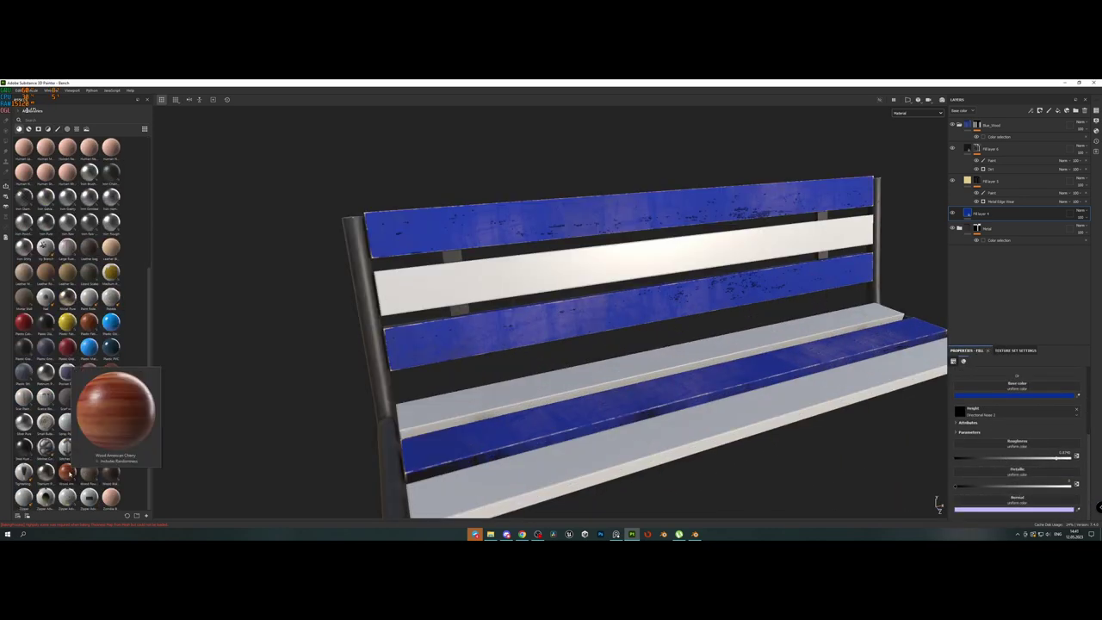
Add a Wood American Cherry material as a new fill layer and tint the wood vivid blue.
{"action": "left_click_drag", "start_coordinate": [67, 471], "coordinate": [960, 414]}
{"action": "key", "text": "ctrl+z"}
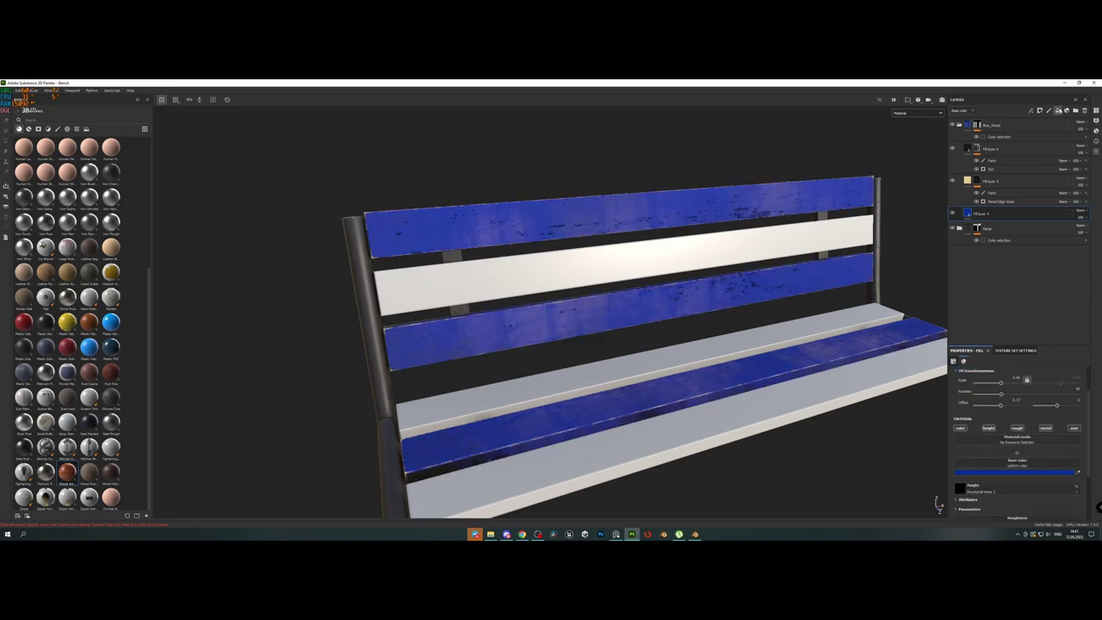
{"action": "left_click_drag", "start_coordinate": [67, 471], "coordinate": [1016, 215]}
{"action": "left_click", "coordinate": [1055, 442]}
{"action": "left_click", "coordinate": [988, 375]}
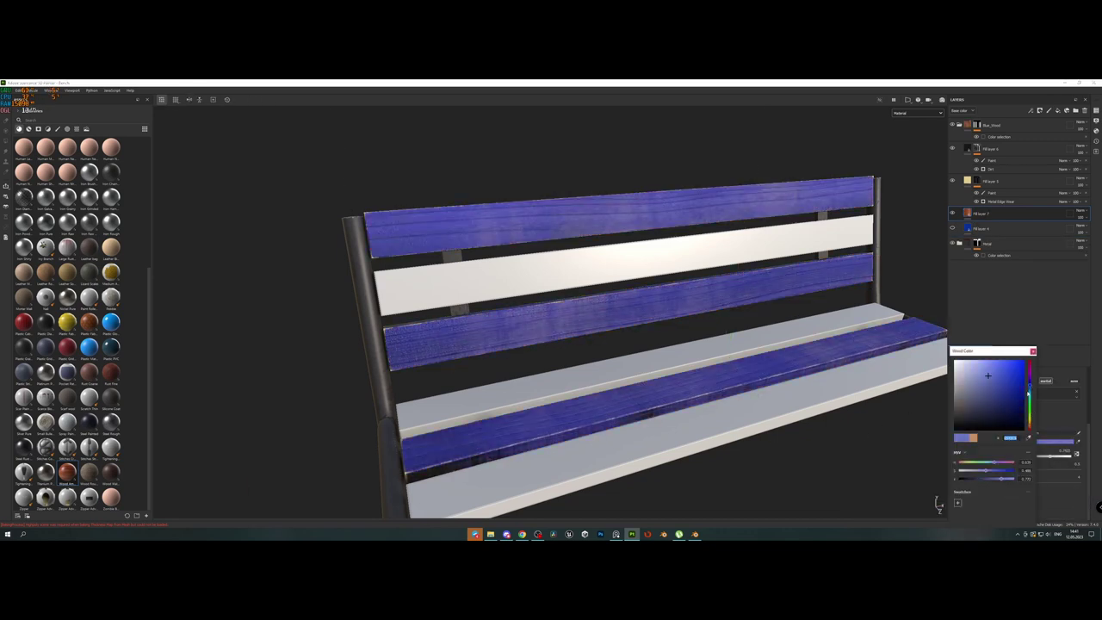
{"action": "left_click_drag", "start_coordinate": [987, 375], "coordinate": [1014, 372]}
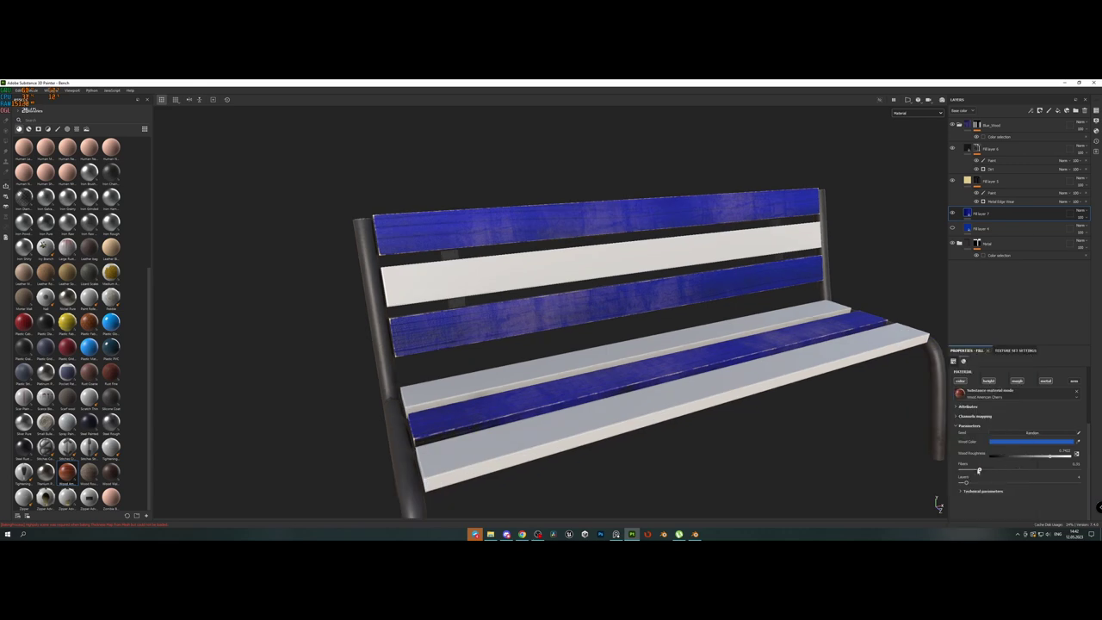
Select the beige fill layer and open its base colour for editing.
{"action": "left_click", "coordinate": [991, 181]}
{"action": "left_click", "coordinate": [1016, 424]}
{"action": "left_click_drag", "start_coordinate": [948, 396], "coordinate": [904, 409], "text": "alt"}
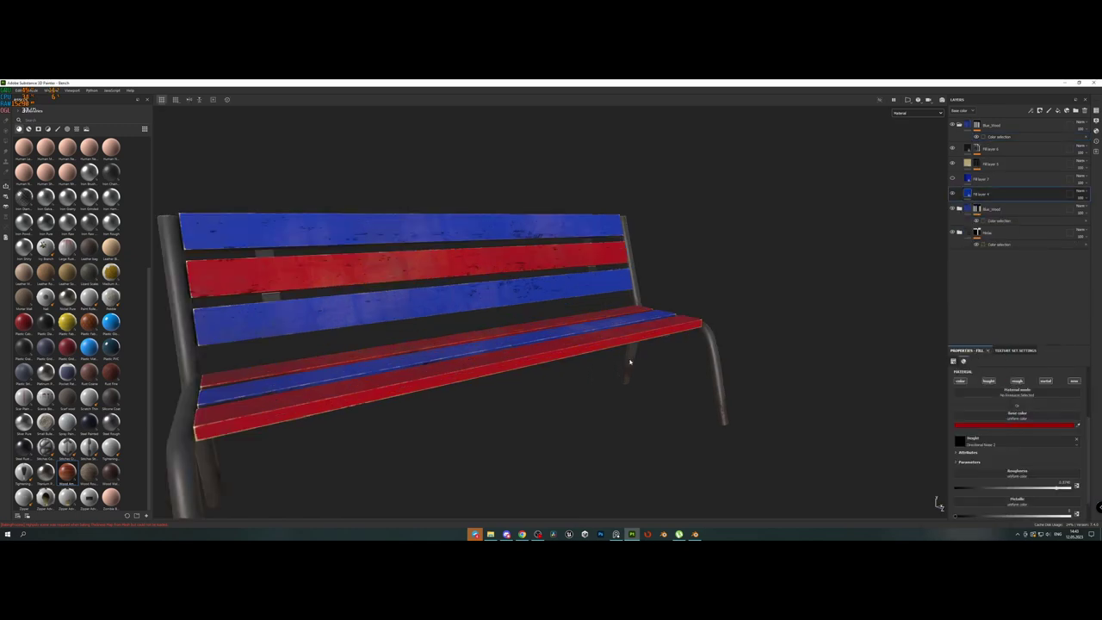
Make the beige slat layer red, then add a new fill layer with a paintable mask for bolt dots.
{"action": "mouse_move", "coordinate": [1009, 415]}
{"action": "left_mouse_down", "text": "alt"}
{"action": "mouse_move", "coordinate": [655, 362]}
{"action": "mouse_move", "coordinate": [660, 347]}
{"action": "left_mouse_up", "text": "alt"}
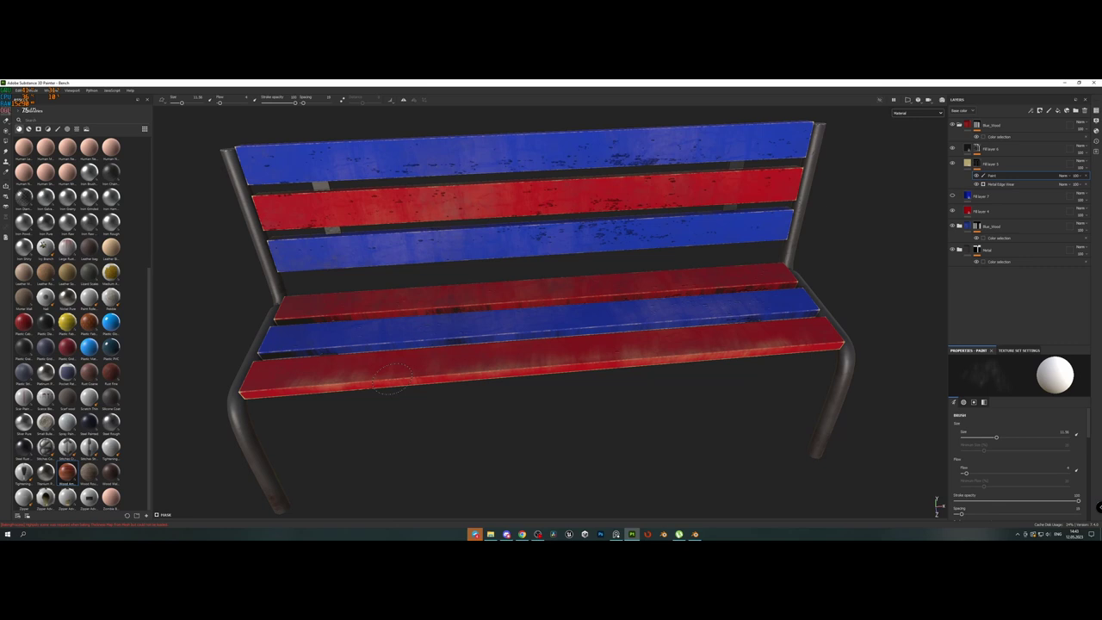
{"action": "left_click_drag", "start_coordinate": [392, 379], "coordinate": [592, 348], "text": "alt"}
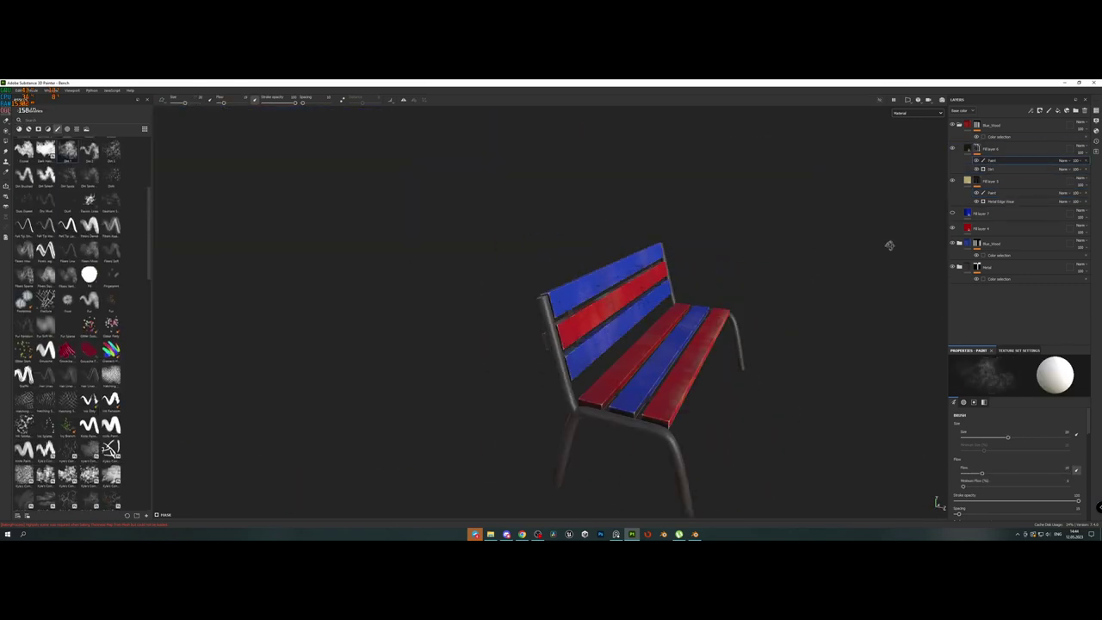
{"action": "left_click", "coordinate": [1031, 221]}
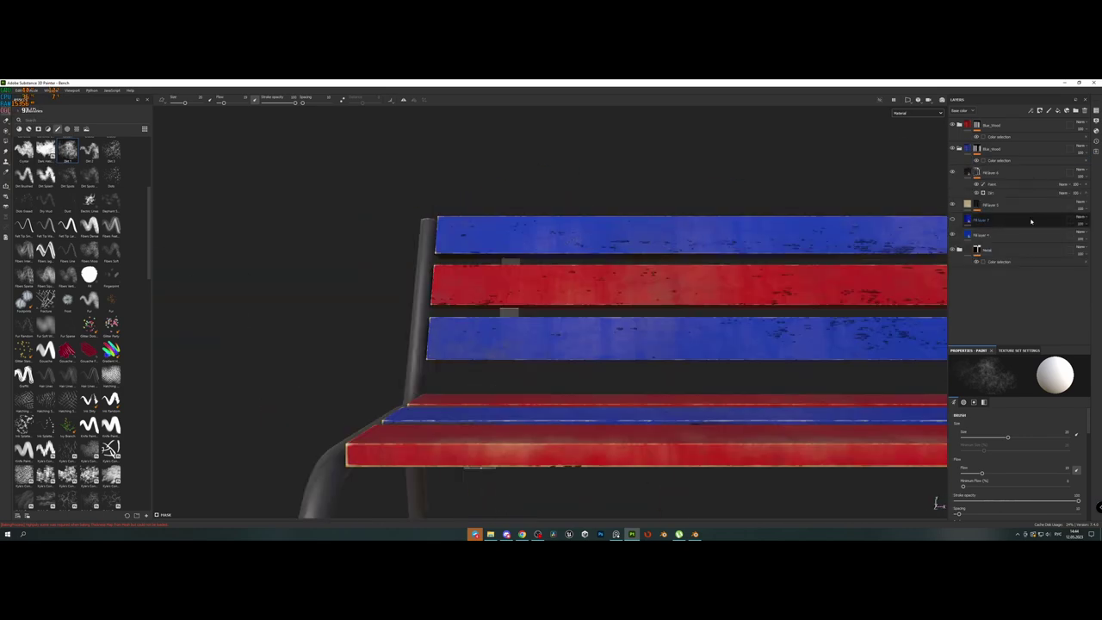
{"action": "left_click", "coordinate": [961, 151]}
{"action": "scroll", "coordinate": [1015, 471], "scroll_direction": "down", "scroll_amount": 3}
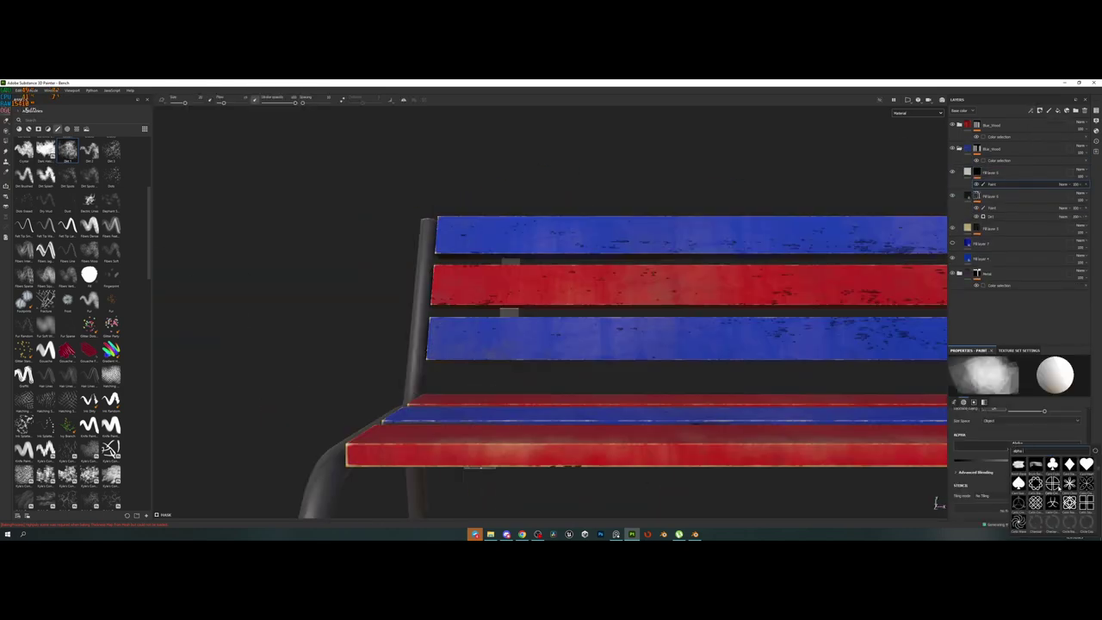
{"action": "scroll", "coordinate": [116, 414], "scroll_direction": "down", "scroll_amount": 5}
{"action": "scroll", "coordinate": [119, 396], "scroll_direction": "down", "scroll_amount": 5}
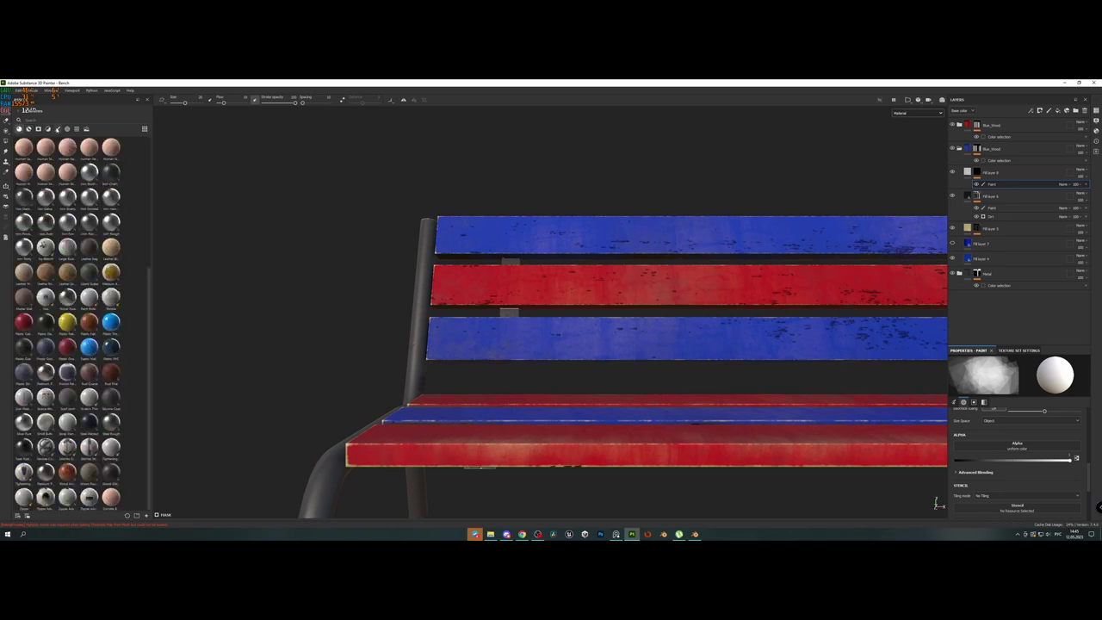
{"action": "scroll", "coordinate": [121, 383], "scroll_direction": "down", "scroll_amount": 5}
{"action": "scroll", "coordinate": [123, 375], "scroll_direction": "down", "scroll_amount": 5}
{"action": "scroll", "coordinate": [123, 374], "scroll_direction": "down", "scroll_amount": 5}
{"action": "scroll", "coordinate": [123, 374], "scroll_direction": "down", "scroll_amount": 5}
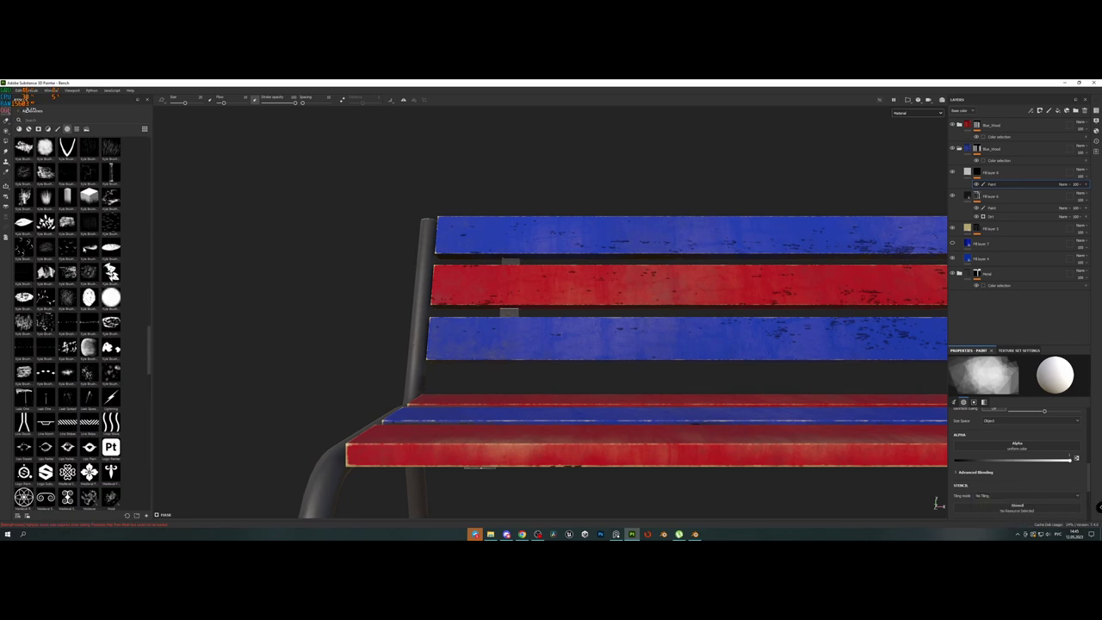
{"action": "scroll", "coordinate": [123, 374], "scroll_direction": "down", "scroll_amount": 5}
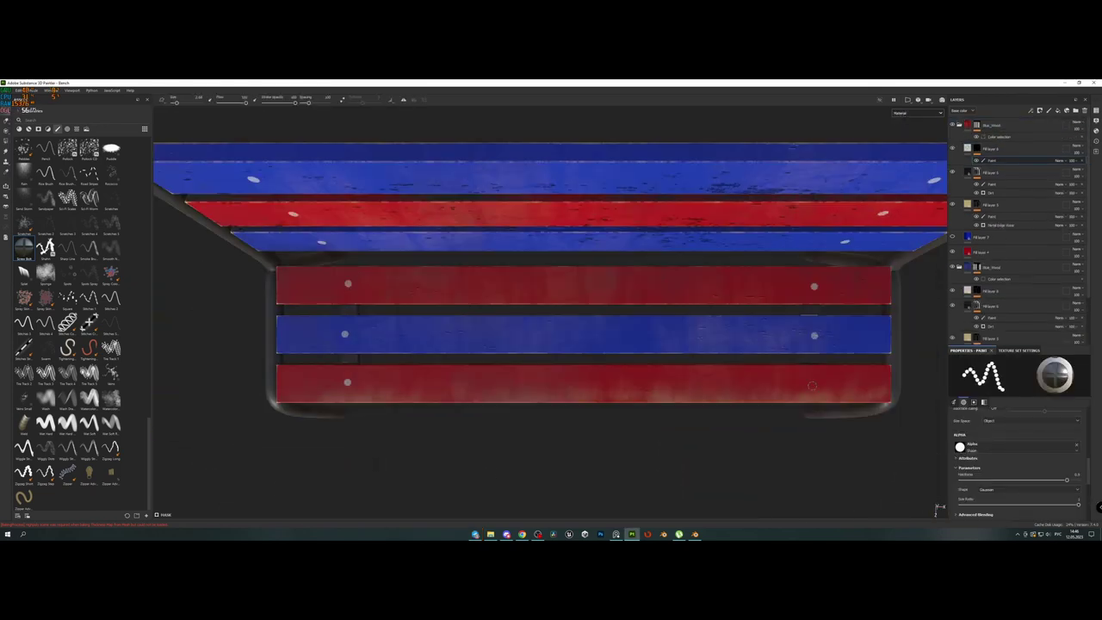
Darken the bolt dots' base colour, then export the bench textures to a chosen folder.
{"action": "left_click", "coordinate": [990, 148]}
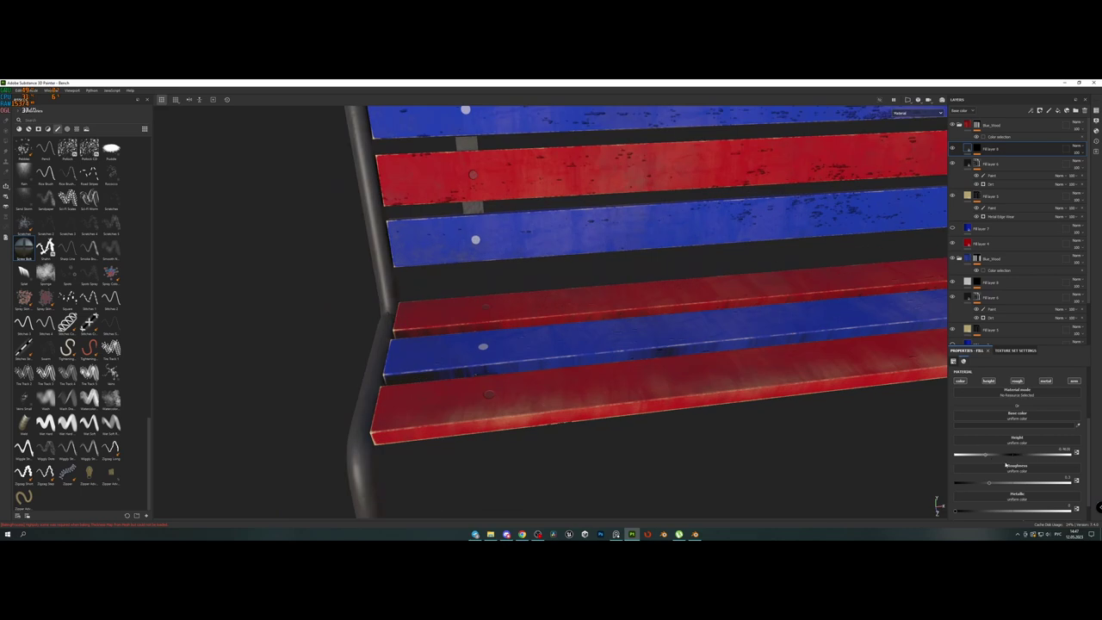
{"action": "left_click", "coordinate": [1016, 424]}
{"action": "key", "text": "f"}
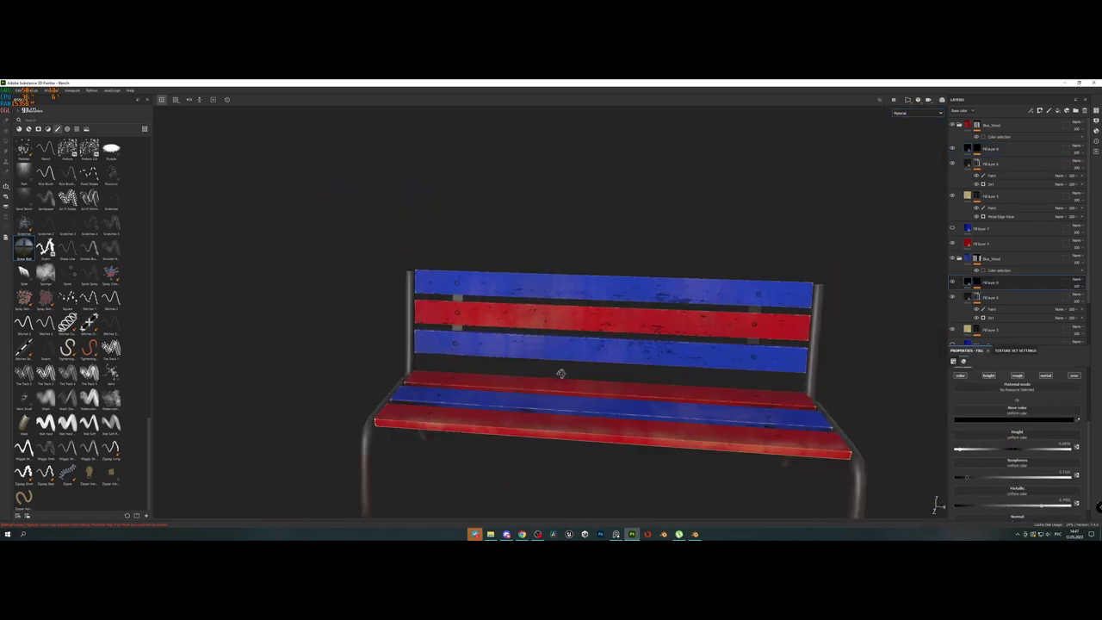
{"action": "key", "text": "ctrl+shift+e"}
{"action": "left_click", "coordinate": [554, 281]}
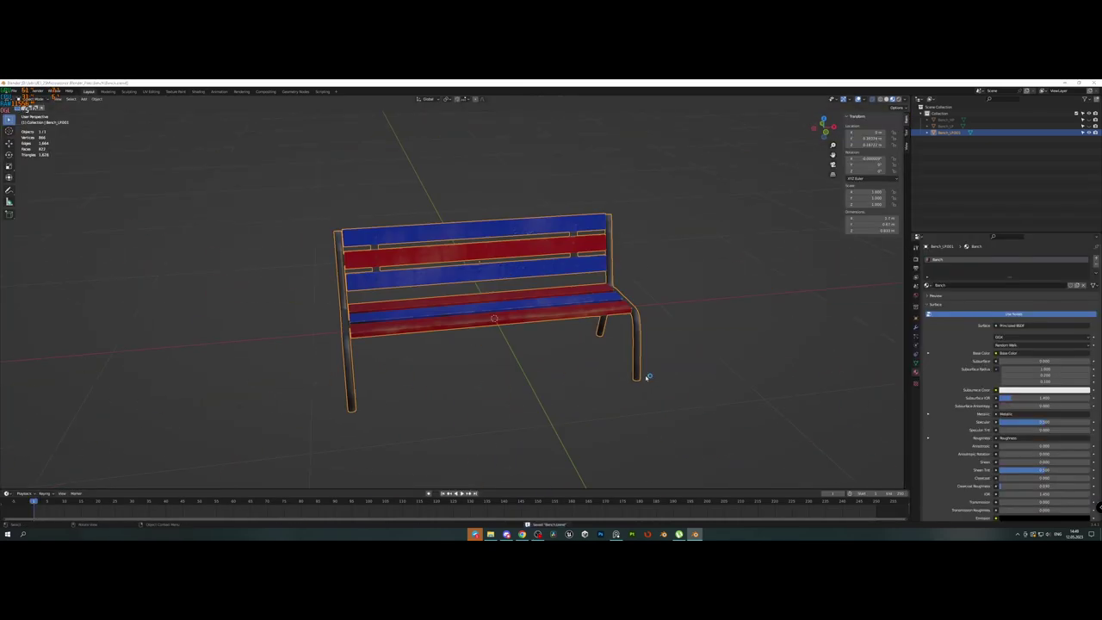
Orbit around the Blender bench to inspect its worn red-and-blue wood textures.
{"action": "middle_click_drag", "start_coordinate": [649, 378], "coordinate": [507, 337]}
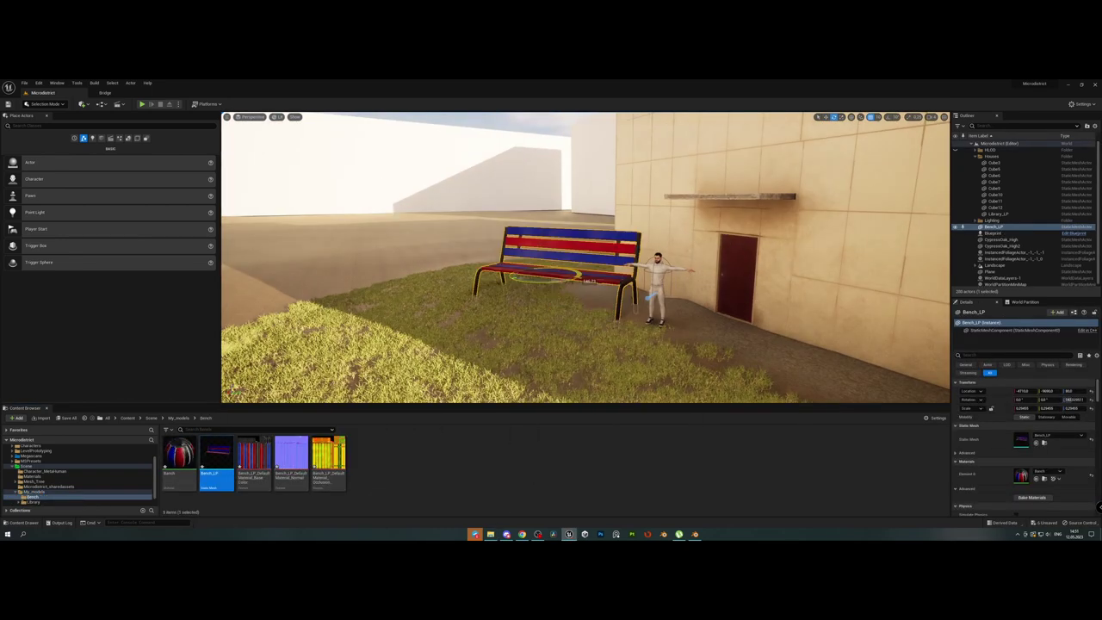
Swing the view behind the placed bench and switch the editor to Foliage painting mode.
{"action": "left_click_drag", "start_coordinate": [572, 260], "coordinate": [655, 260], "text": "alt"}
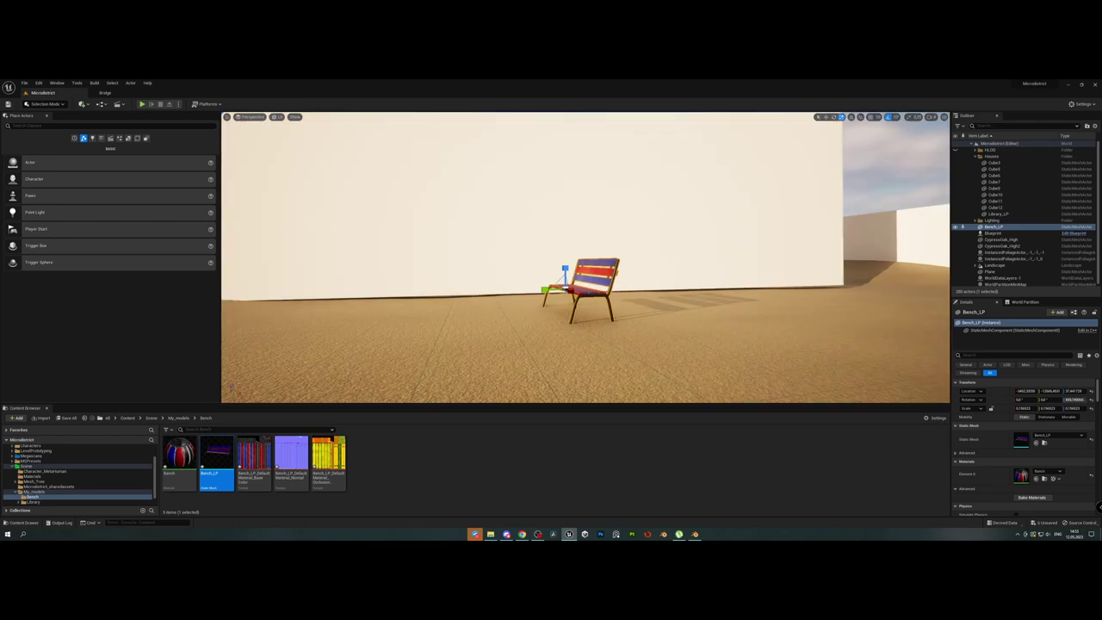
{"action": "key", "text": "shift+4"}
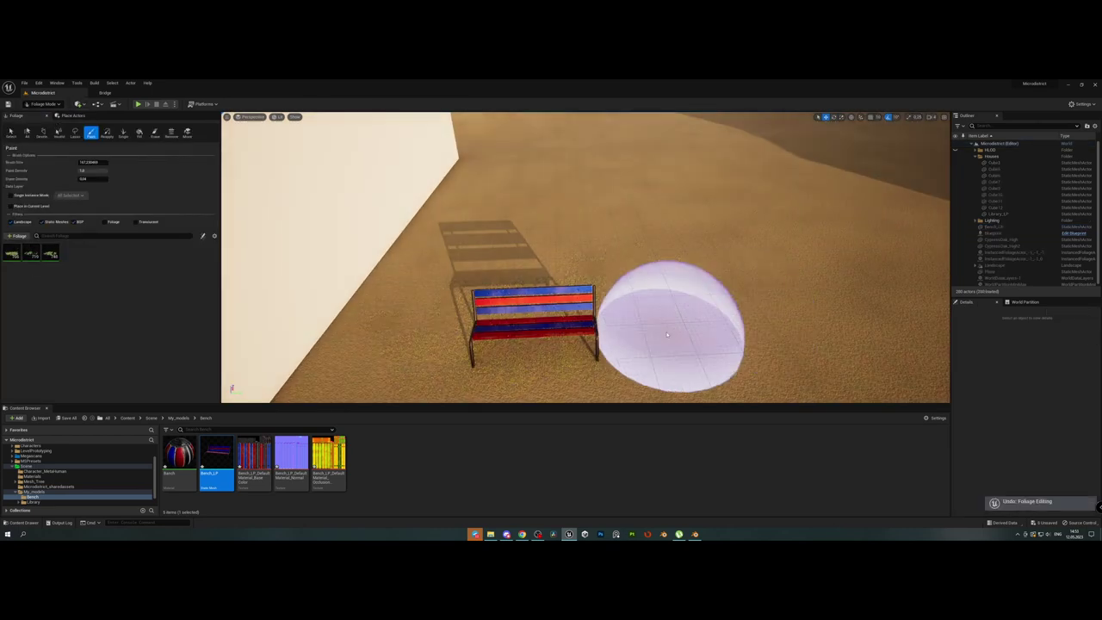
{"action": "left_click", "coordinate": [47, 104]}
{"action": "left_click", "coordinate": [44, 127]}
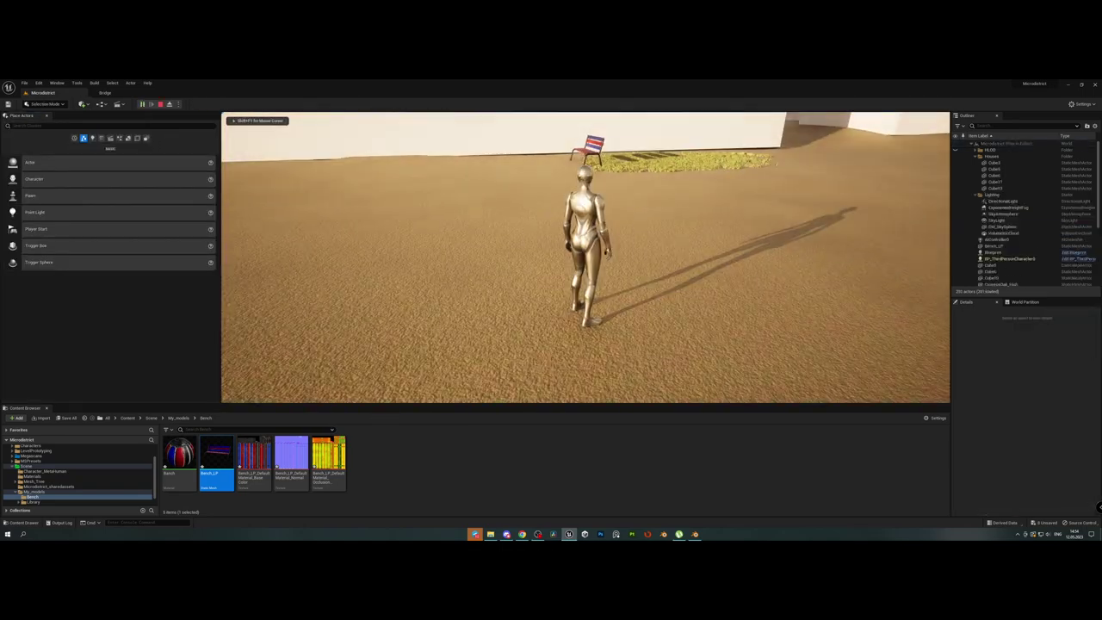
Exit Play with Esc and turn the view right to frame the bench on its grass.
{"action": "key", "text": "Escape"}
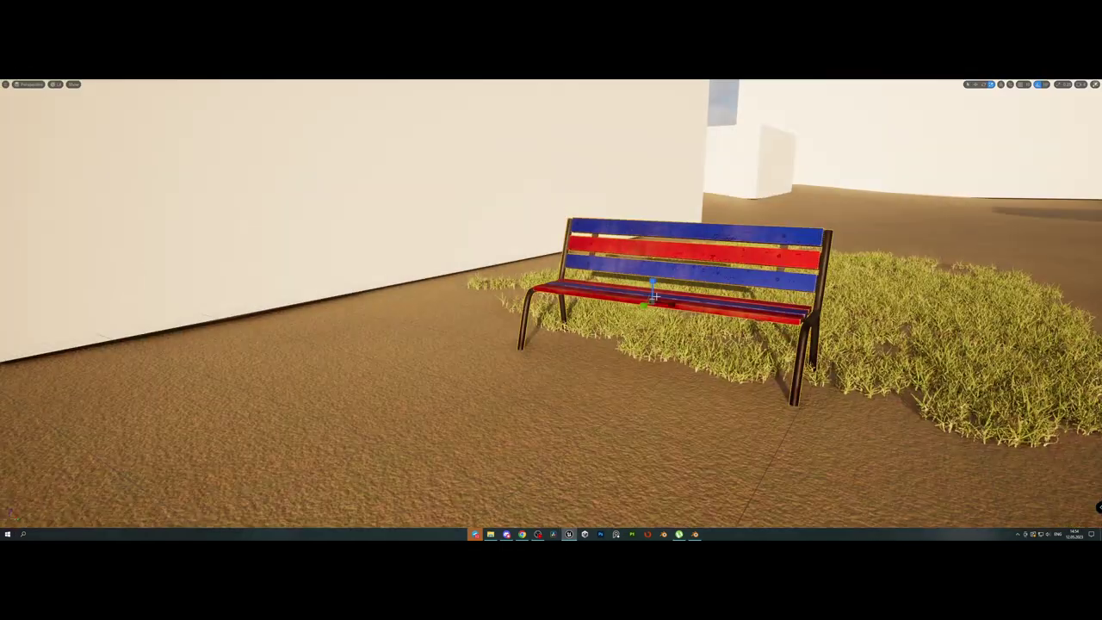
{"action": "right_click_drag", "start_coordinate": [551, 310], "coordinate": [569, 310]}
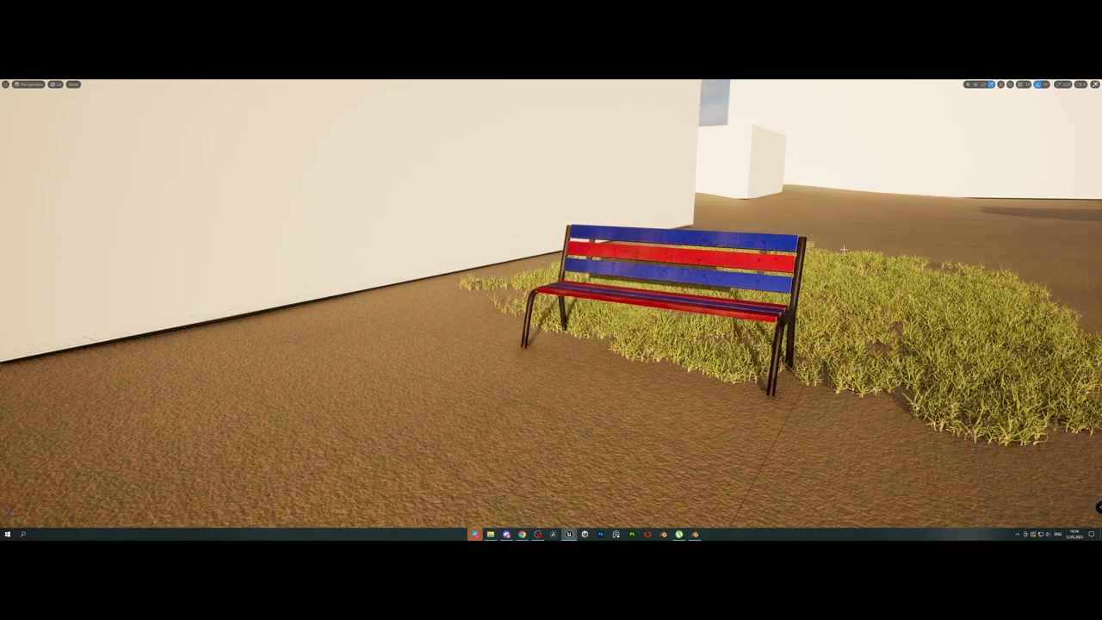